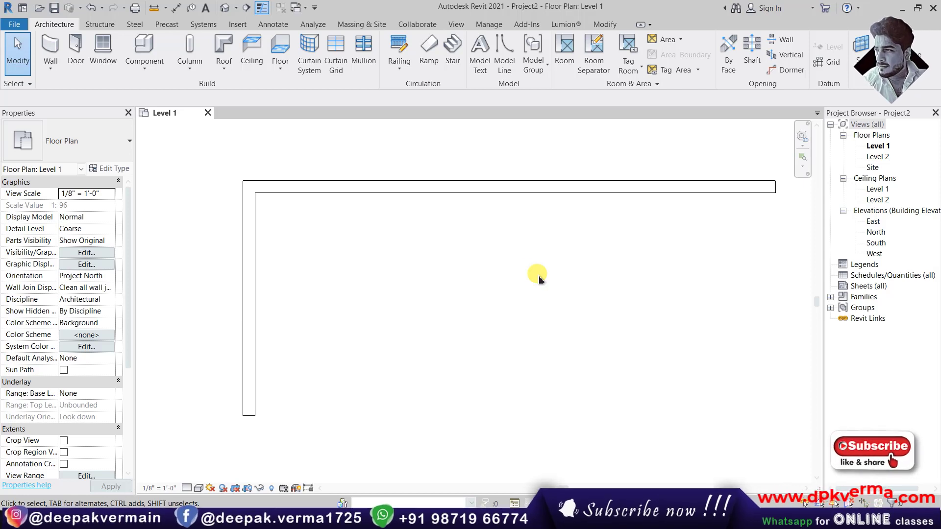
# Step: Review the Temporary Dimensions settings and close them without changes
pyautogui.click(483, 25)
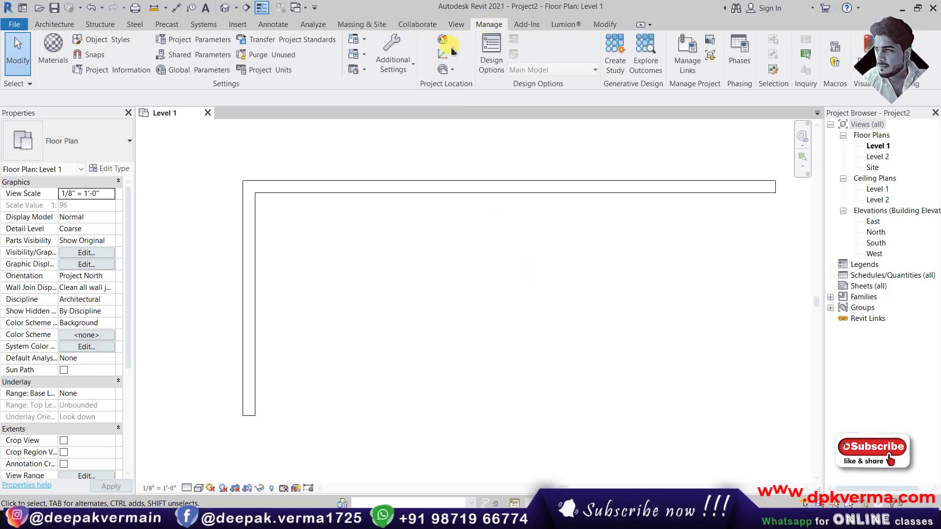
pyautogui.click(392, 64)
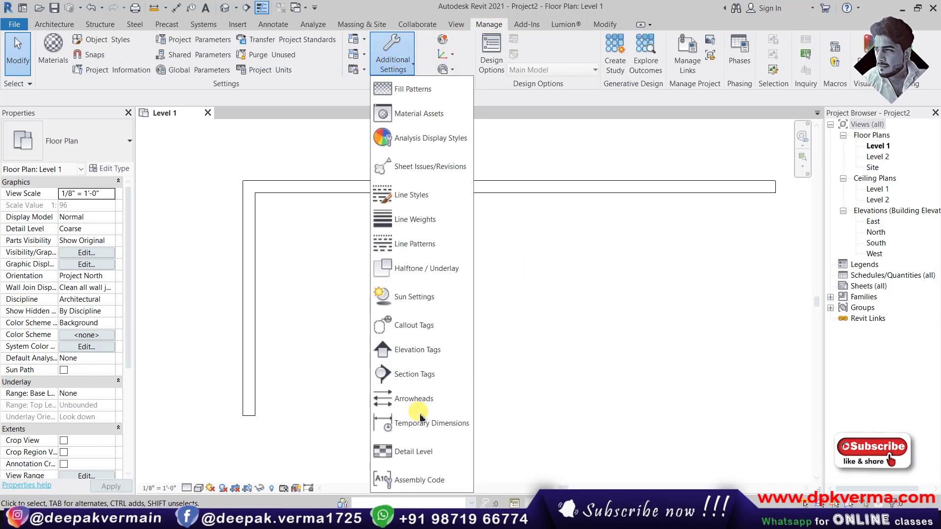
pyautogui.click(434, 425)
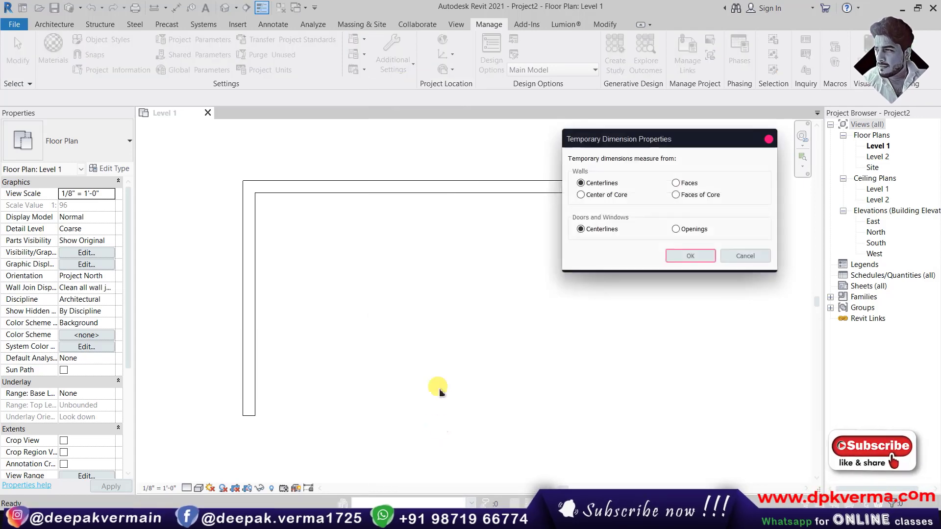
pyautogui.moveTo(615, 150); pyautogui.dragTo(529, 153)
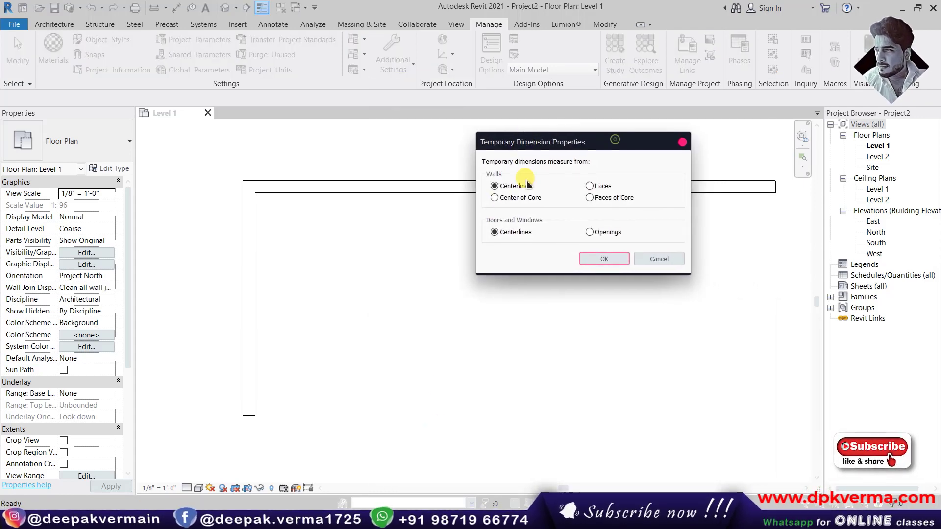
pyautogui.click(684, 142)
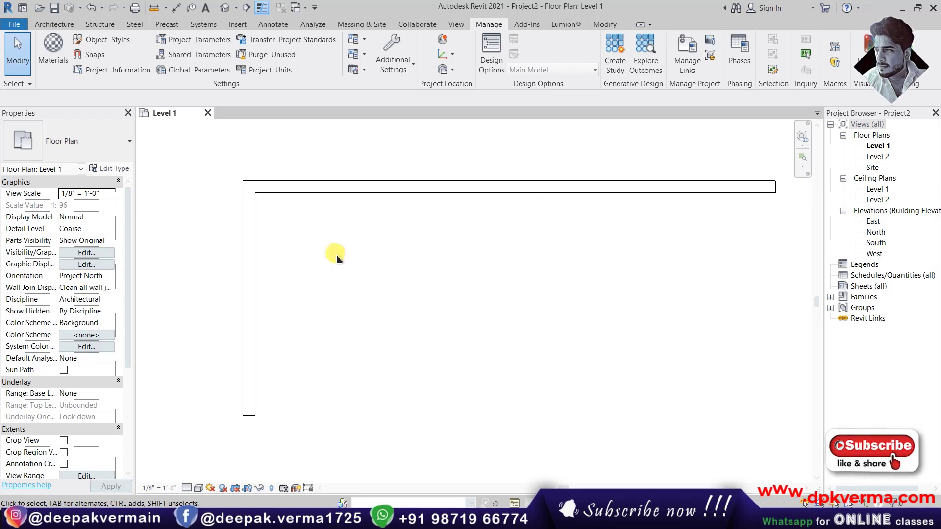
pyautogui.moveTo(337, 258); pyautogui.dragTo(303, 244, button='middle')
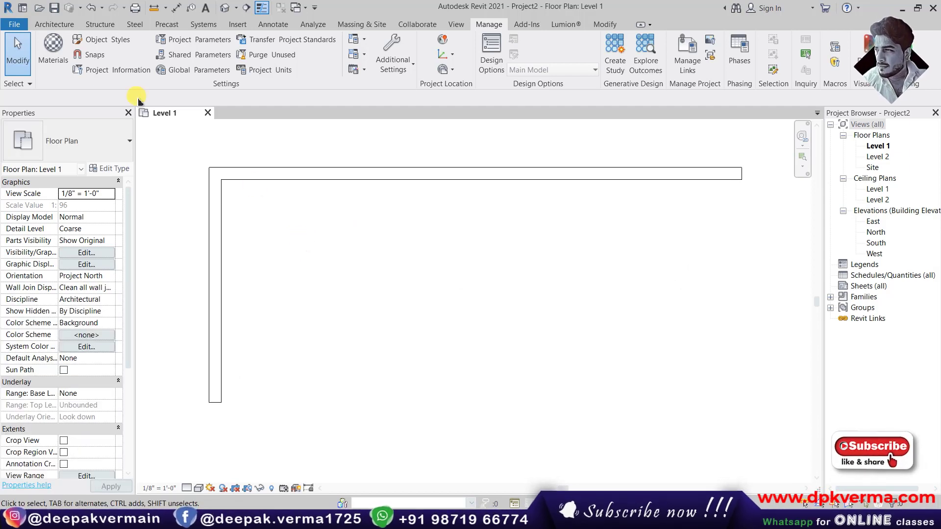
# Step: Make the left wall's temporary dimension permanent, then delete the 28'-8 25/32" dimension
pyautogui.click(54, 24)
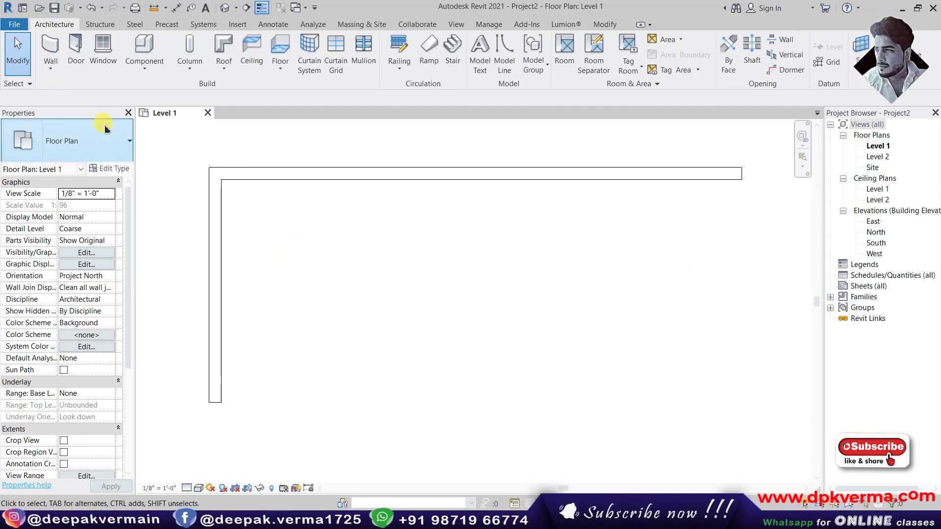
pyautogui.click(221, 238)
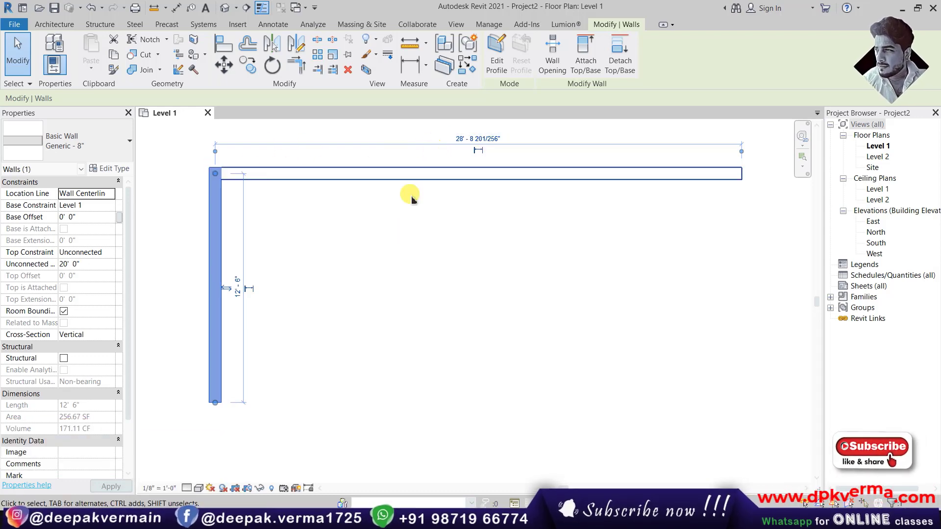
pyautogui.click(404, 220)
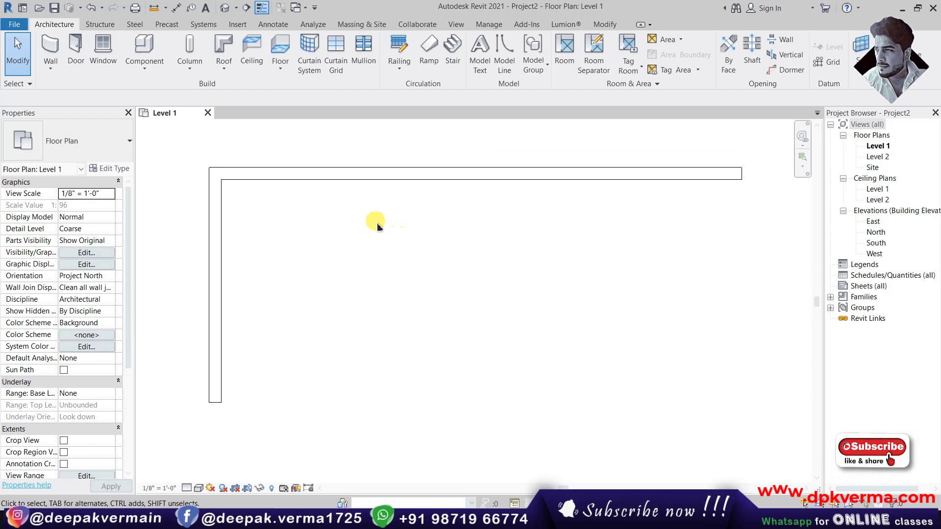
pyautogui.click(215, 204)
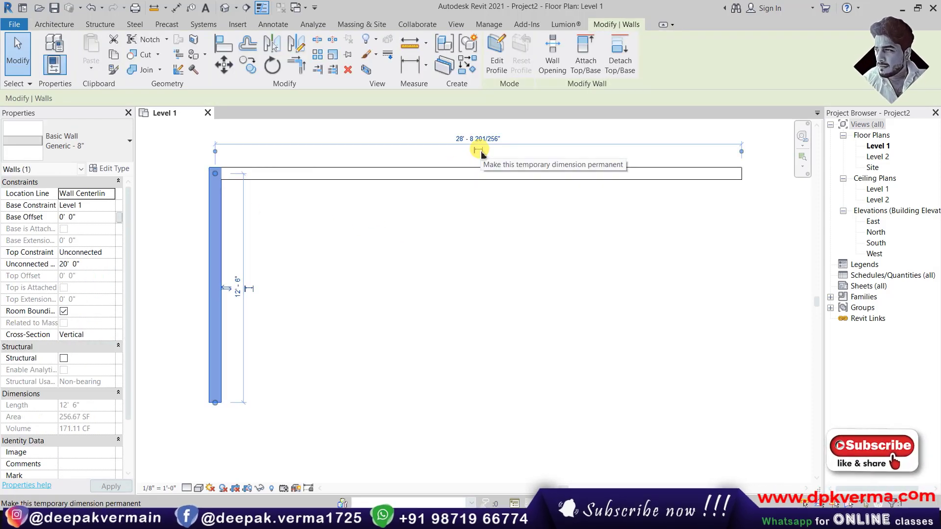
pyautogui.click(481, 154)
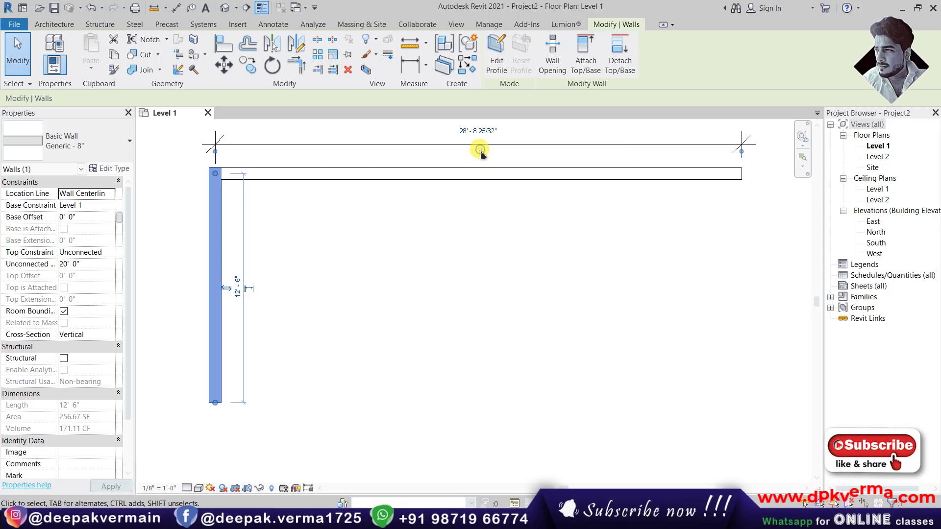
pyautogui.click(469, 253)
pyautogui.moveTo(471, 195); pyautogui.dragTo(458, 235, button='middle')
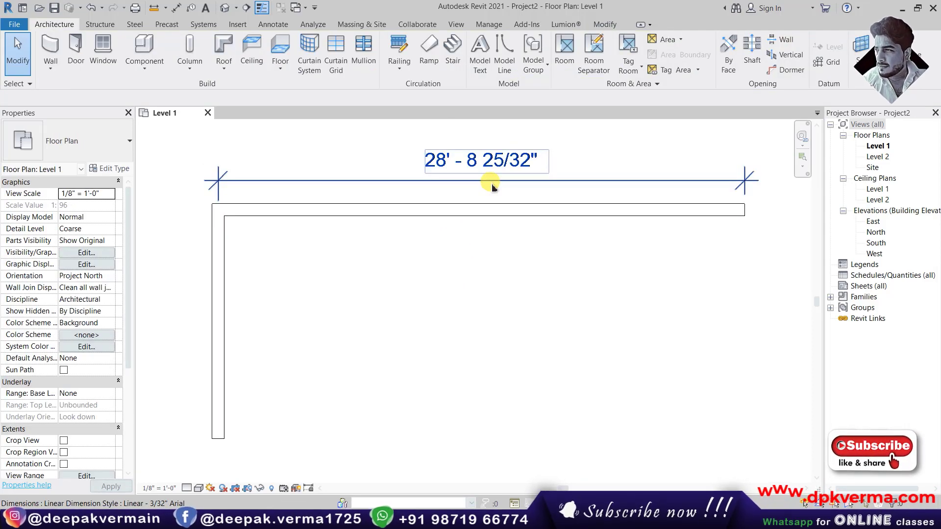
pyautogui.click(358, 180)
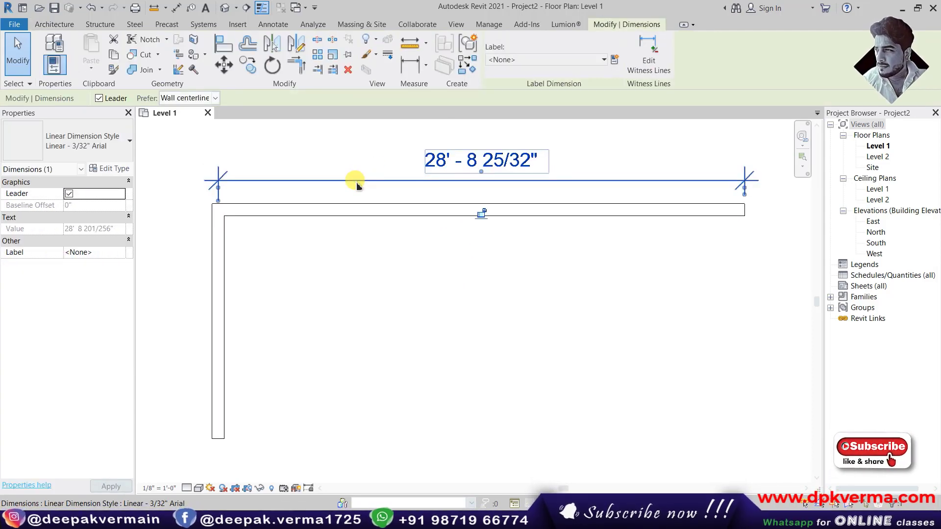
pyautogui.click(348, 69)
pyautogui.moveTo(329, 195); pyautogui.dragTo(321, 198, button='middle')
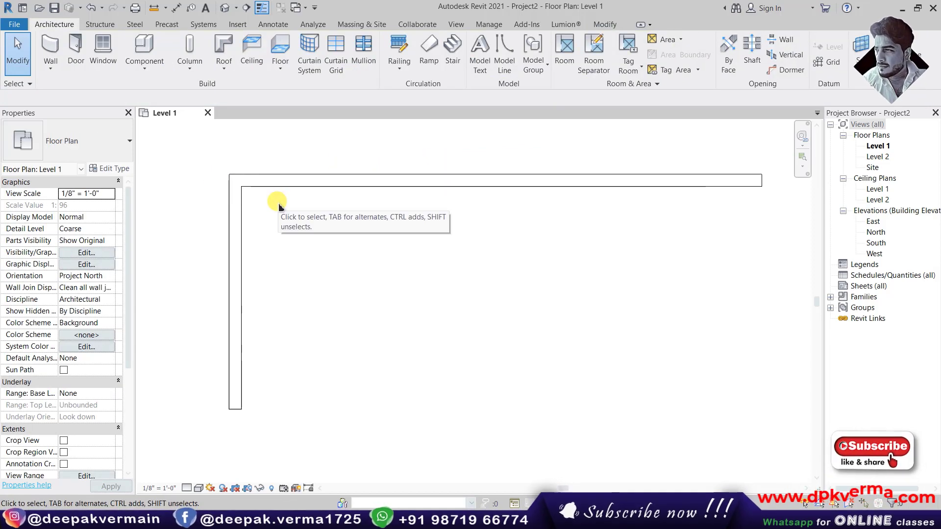
# Step: Draw a vertical interior wall starting 10' along the top wall and extending downward
pyautogui.click(51, 49)
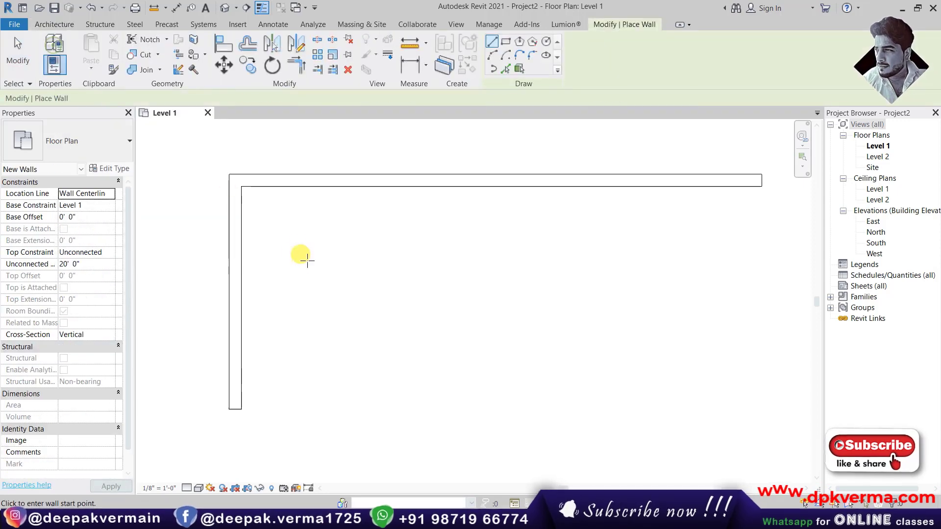
pyautogui.scroll(2, 307, 260)
pyautogui.moveTo(304, 252); pyautogui.dragTo(326, 269, button='middle')
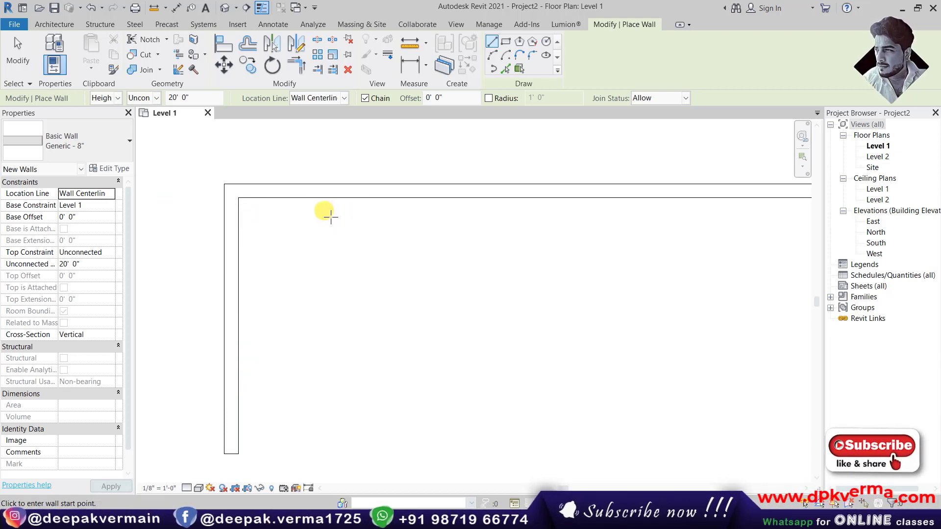
pyautogui.moveTo(329, 198); pyautogui.dragTo(337, 238, button='middle')
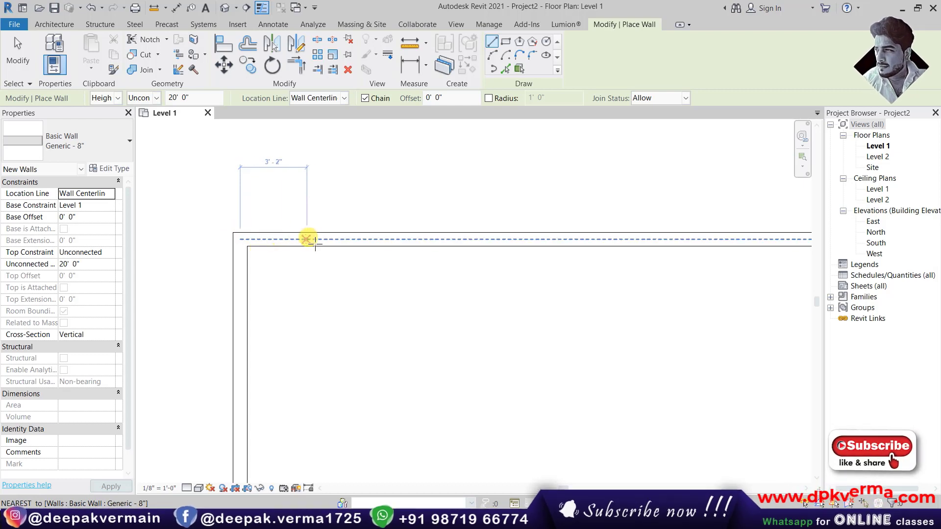
pyautogui.click(366, 246)
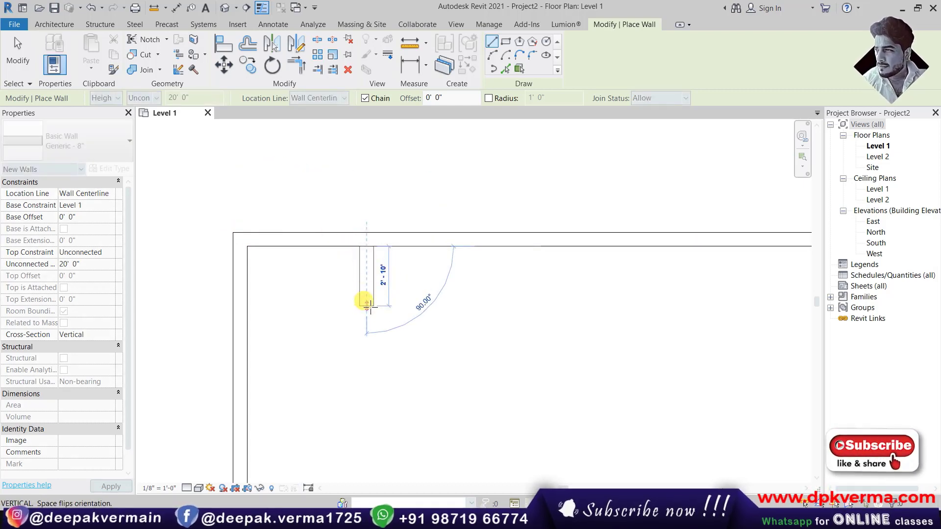
pyautogui.press('Escape')
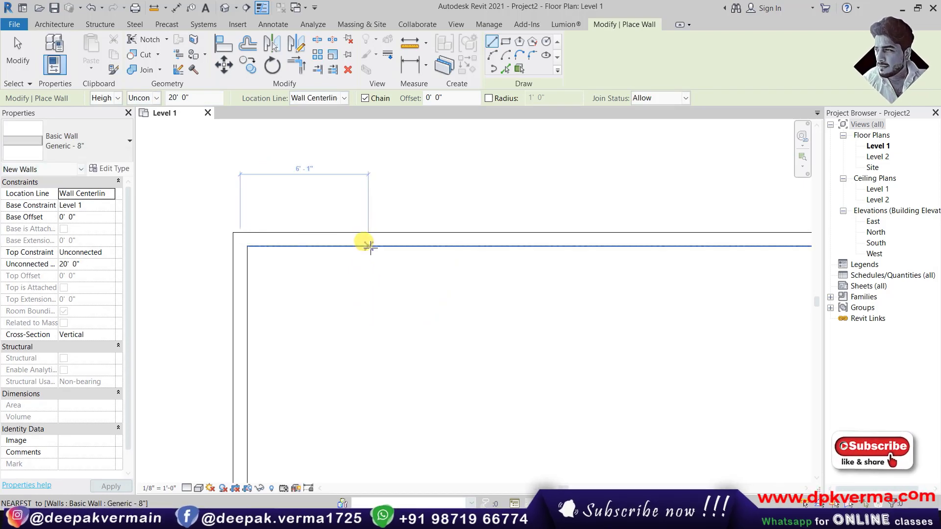
pyautogui.write('10')
pyautogui.press('Return')
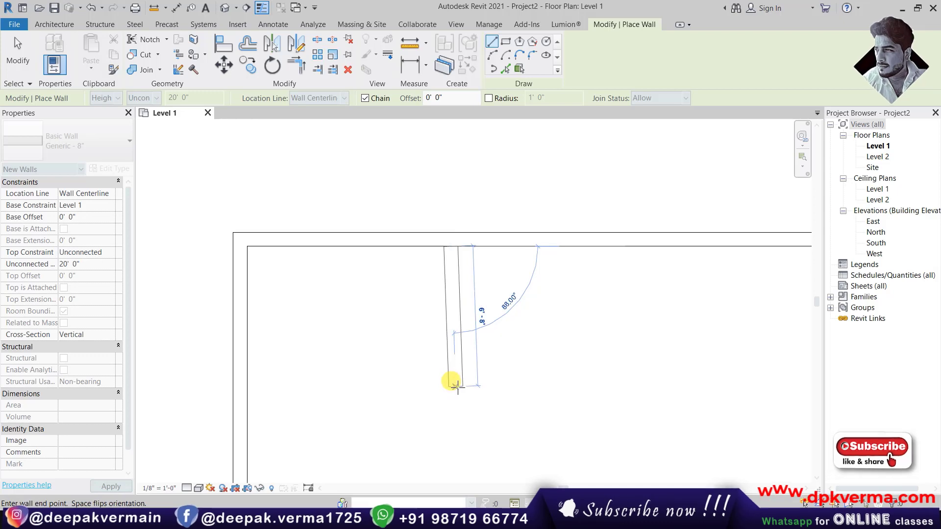
pyautogui.click(450, 384)
pyautogui.press('Escape')
pyautogui.press('Escape')
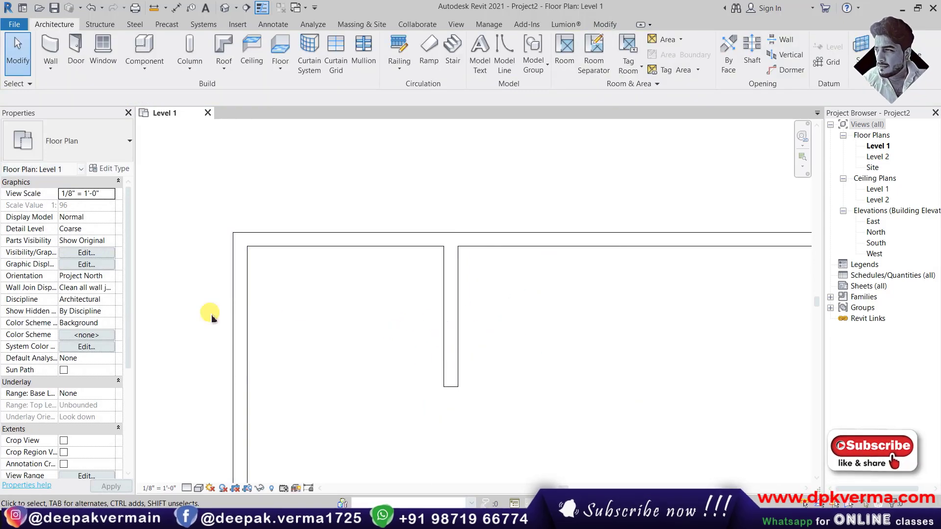
pyautogui.click(240, 316)
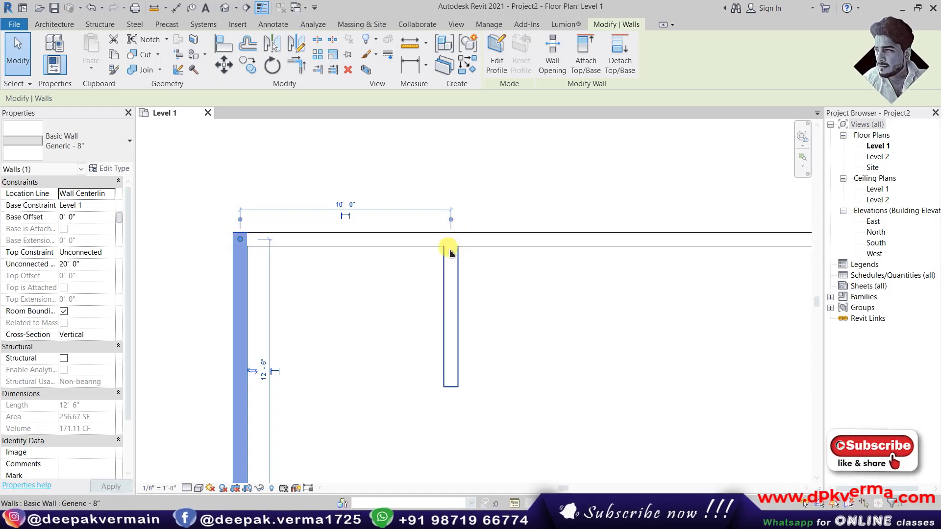
# Step: Delete the 7'-0" interior wall, leaving only the L-shaped exterior walls
pyautogui.click(357, 267)
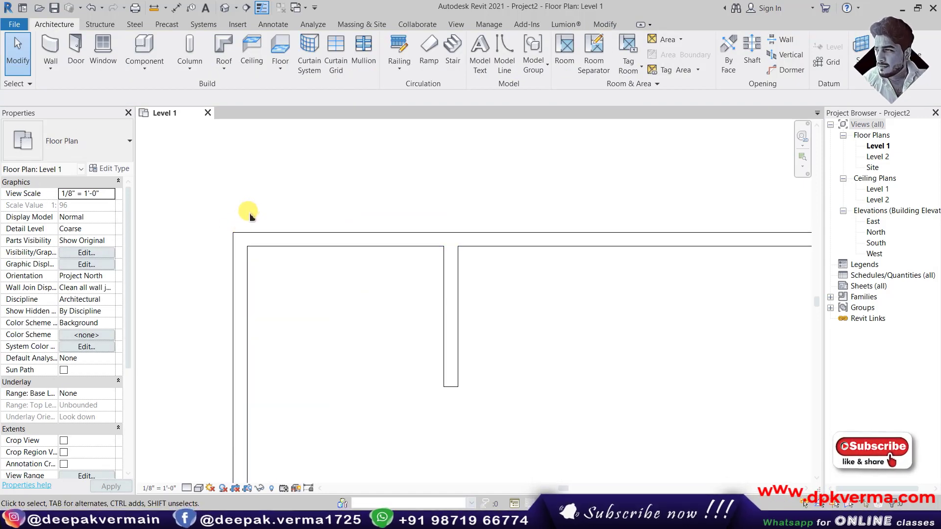
pyautogui.click(447, 257)
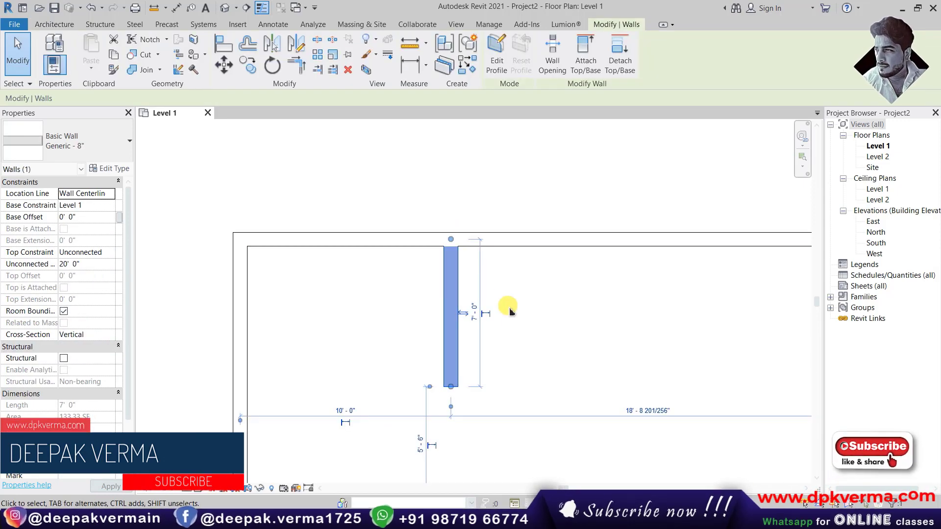
pyautogui.press('Delete')
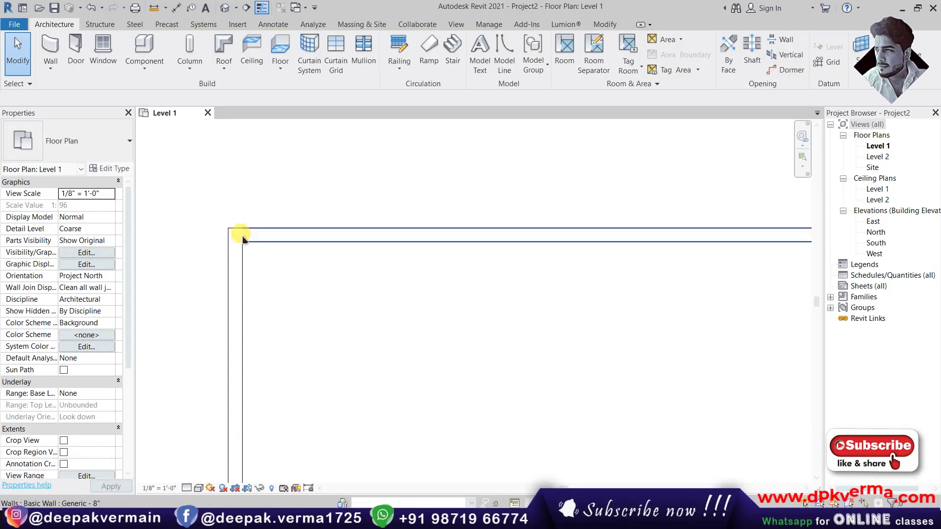
pyautogui.scroll(-1, 253, 259)
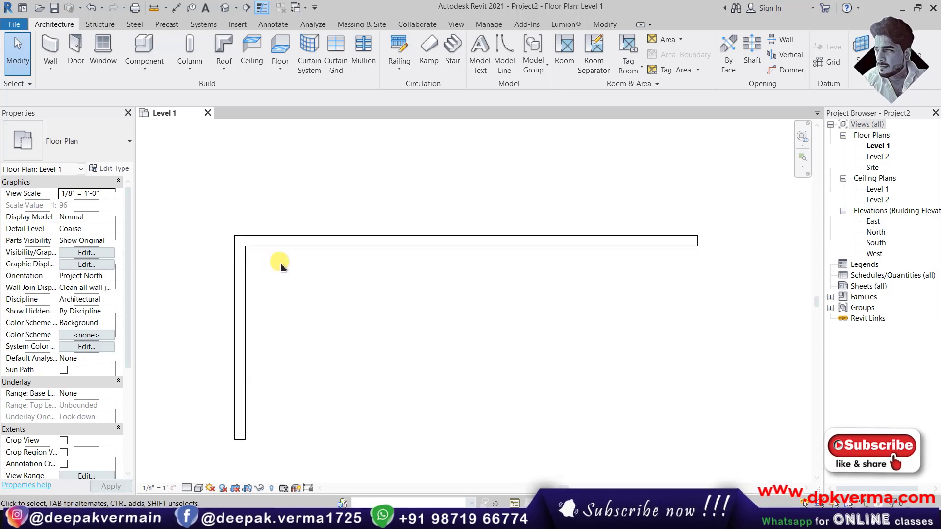
pyautogui.scroll(2, 237, 269)
pyautogui.click(50, 49)
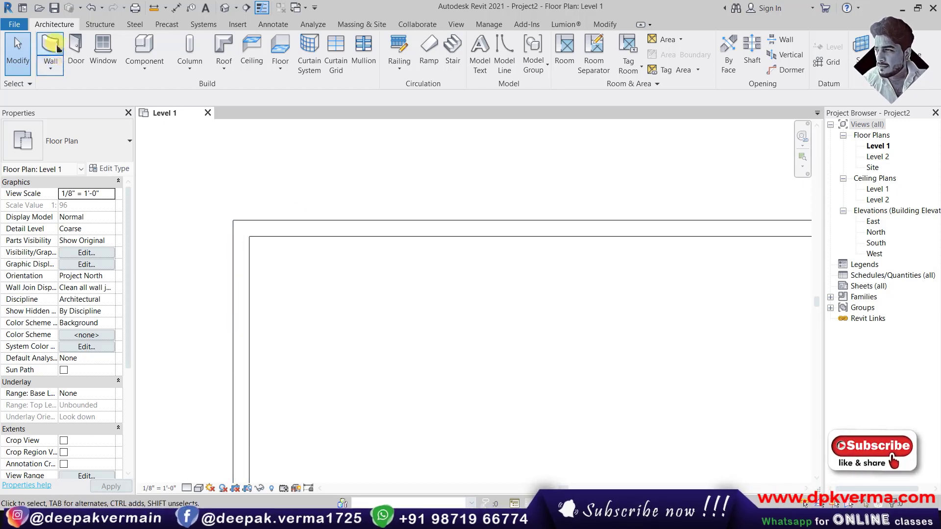
pyautogui.click(432, 245)
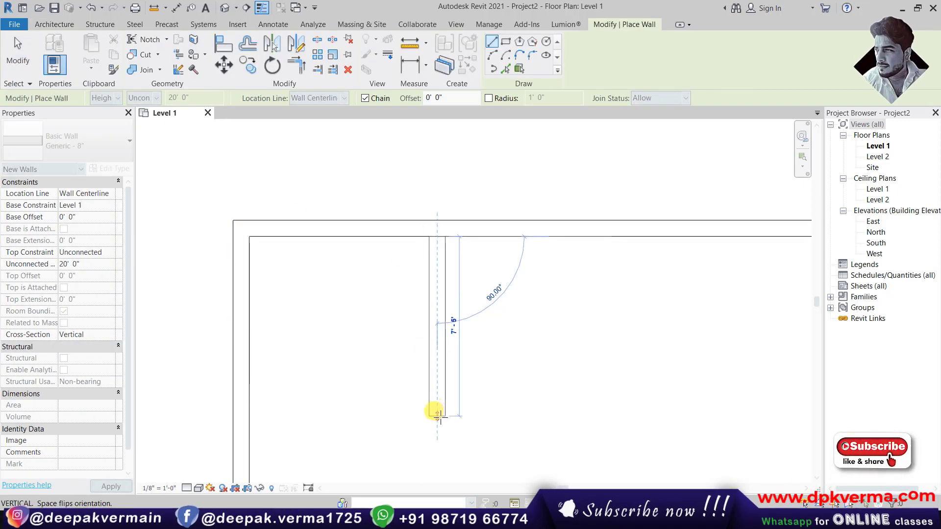
pyautogui.click(434, 414)
pyautogui.press('Escape')
pyautogui.press('Escape')
pyautogui.click(244, 240)
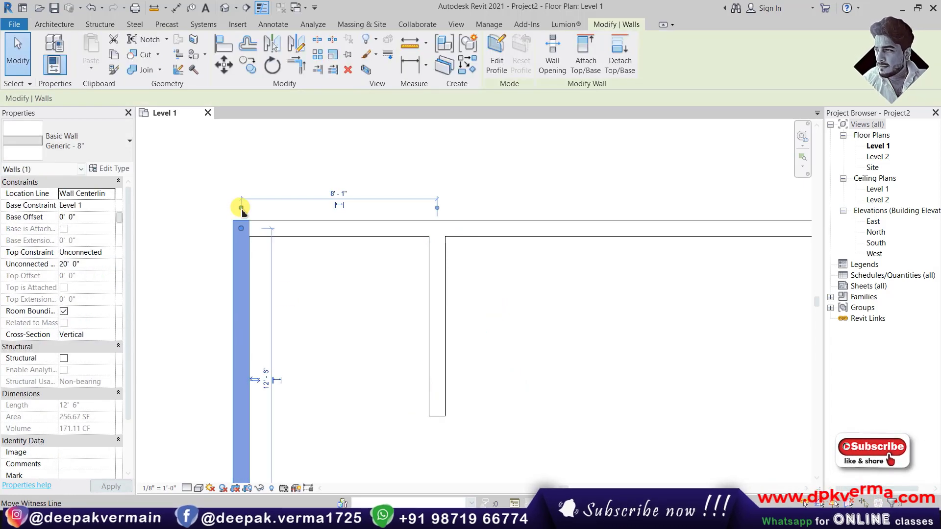
pyautogui.scroll(1, 387, 209)
pyautogui.scroll(1, 362, 218)
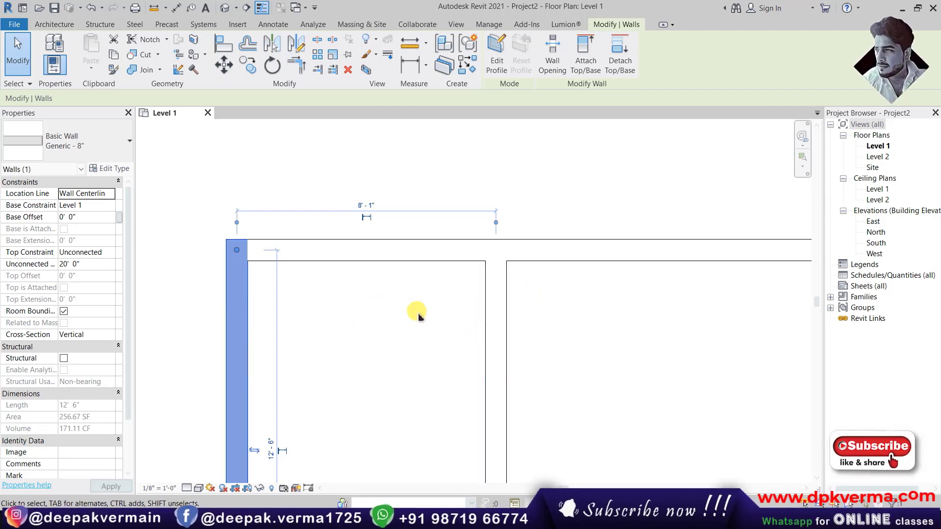
pyautogui.scroll(-1, 421, 304)
pyautogui.scroll(-1, 409, 291)
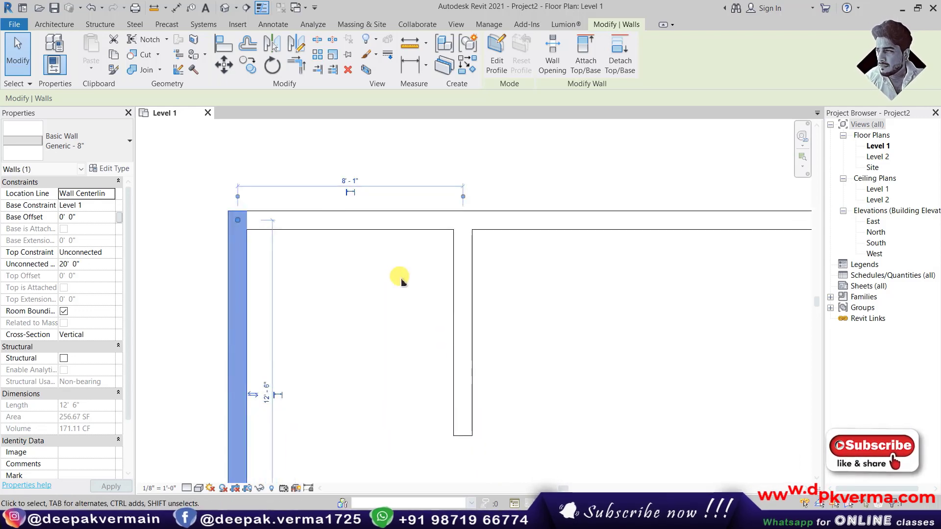
pyautogui.click(367, 288)
pyautogui.click(404, 289)
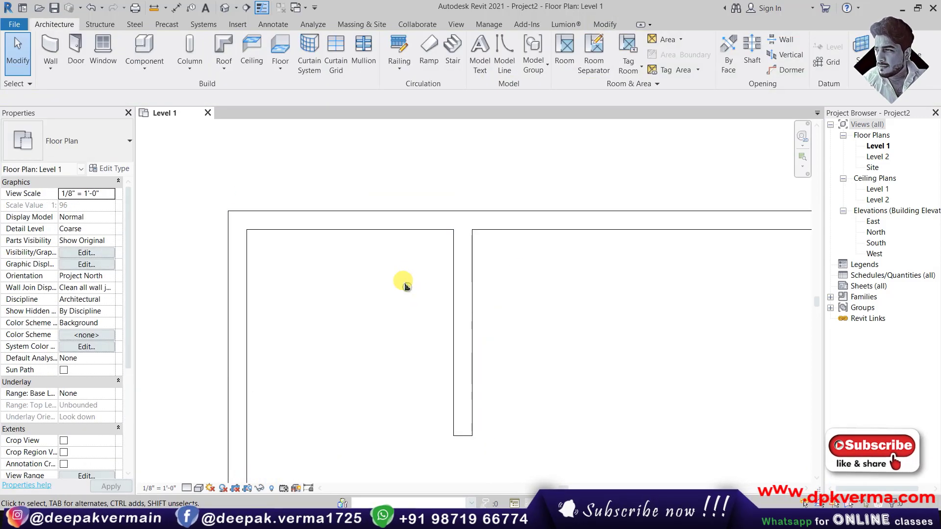
# Step: Set the Temporary Dimensions wall option to Faces and confirm
pyautogui.click(489, 26)
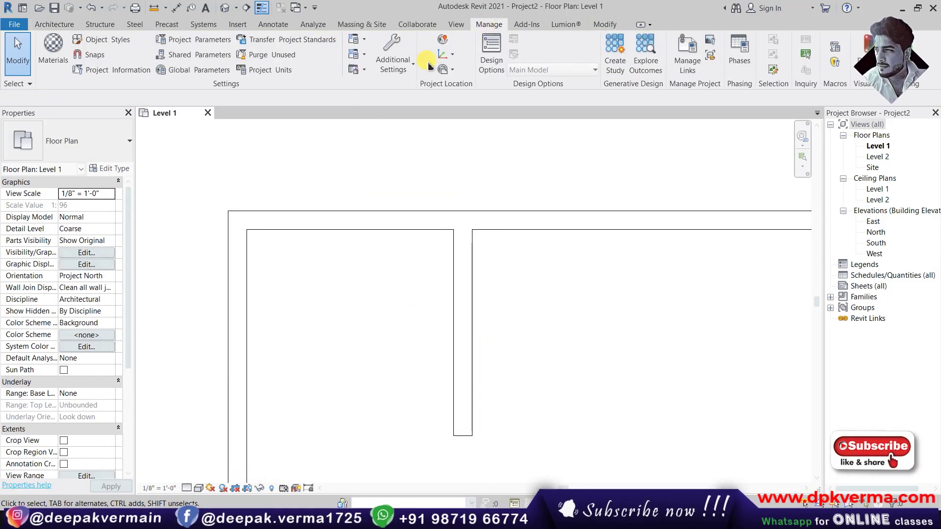
pyautogui.click(397, 63)
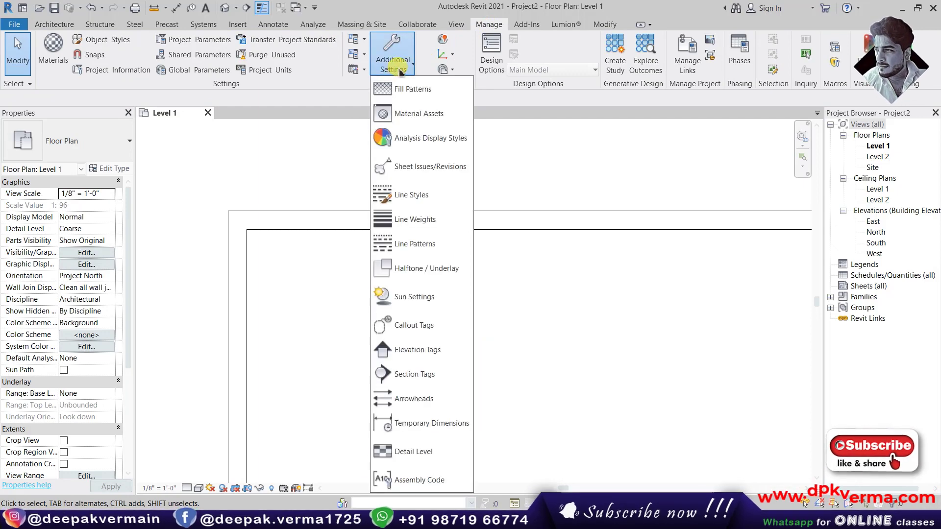
pyautogui.click(425, 424)
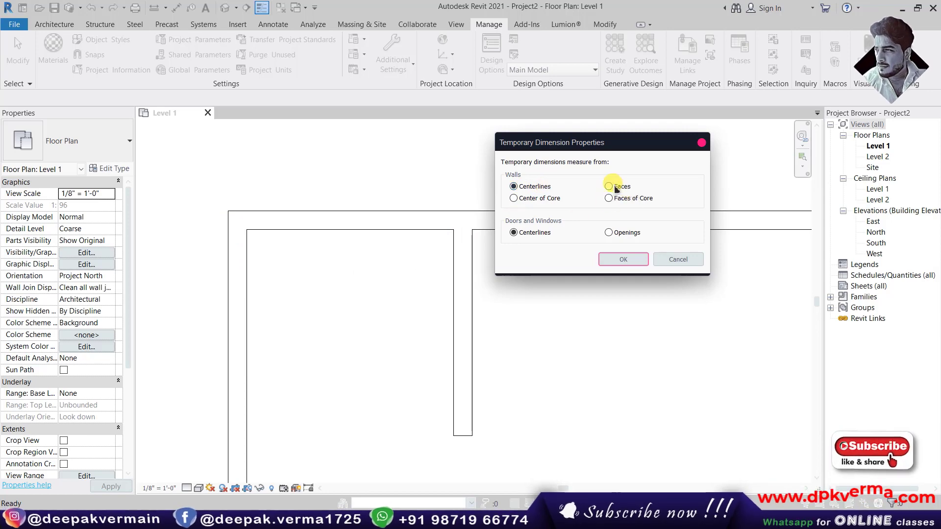
pyautogui.click(622, 261)
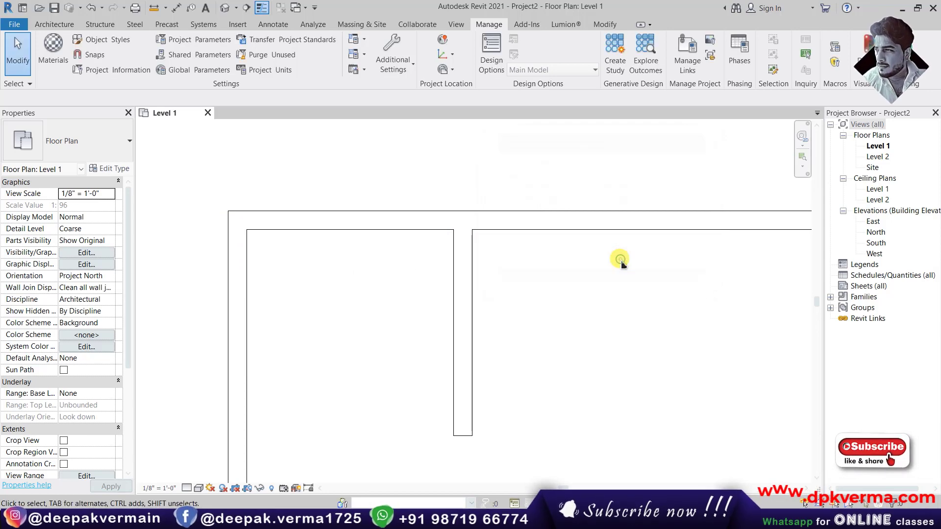
pyautogui.click(245, 260)
pyautogui.click(463, 232)
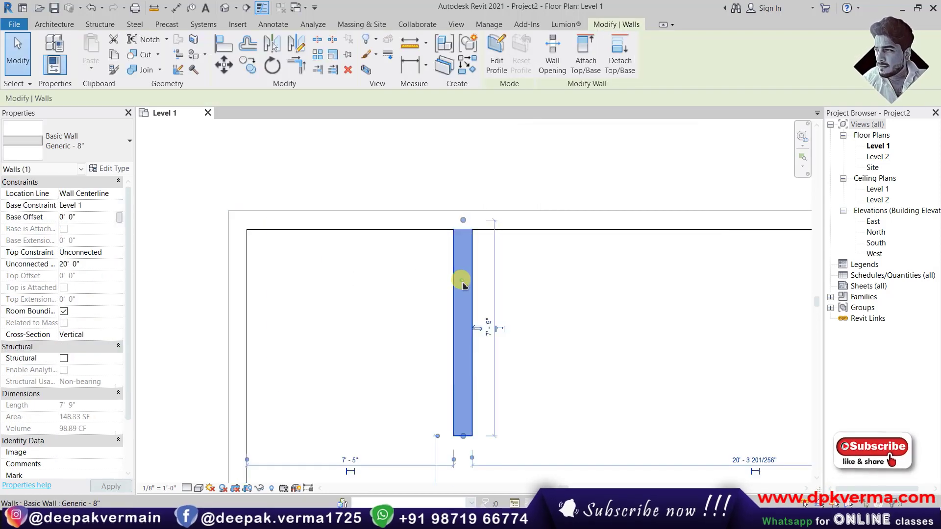
pyautogui.keyDown('ctrl'); pyautogui.scroll(-1, 465, 231); pyautogui.keyUp('ctrl')
pyautogui.keyDown('ctrl'); pyautogui.scroll(-2, 363, 300); pyautogui.keyUp('ctrl')
pyautogui.scroll(1, 362, 300)
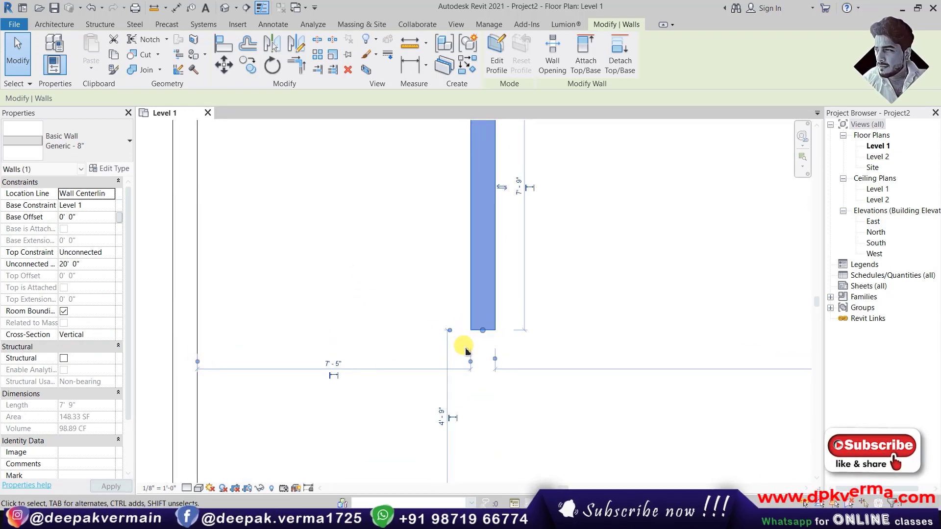
pyautogui.scroll(-2, 467, 352)
pyautogui.scroll(-1, 483, 357)
pyautogui.scroll(-1, 412, 357)
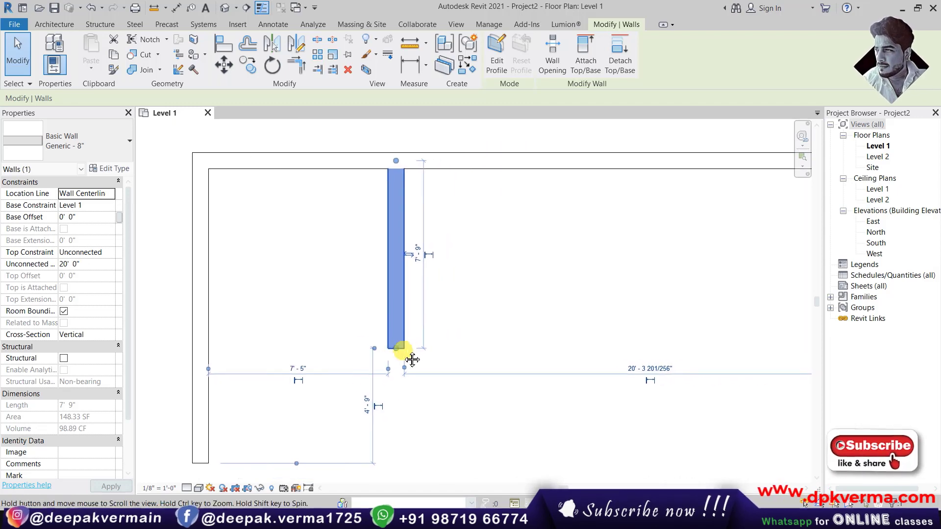
pyautogui.scroll(-1, 401, 365)
pyautogui.scroll(-1, 400, 365)
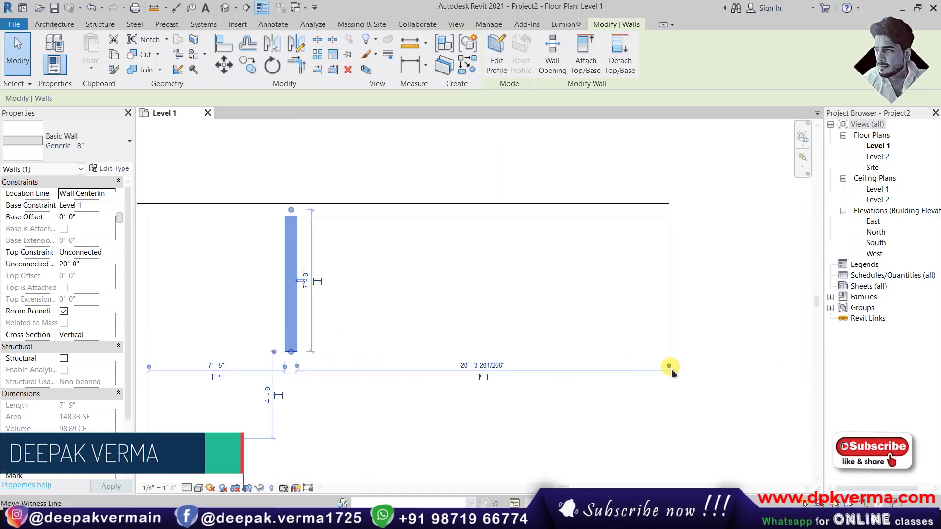
pyautogui.moveTo(323, 357); pyautogui.dragTo(427, 359, button='middle')
pyautogui.scroll(1, 284, 309)
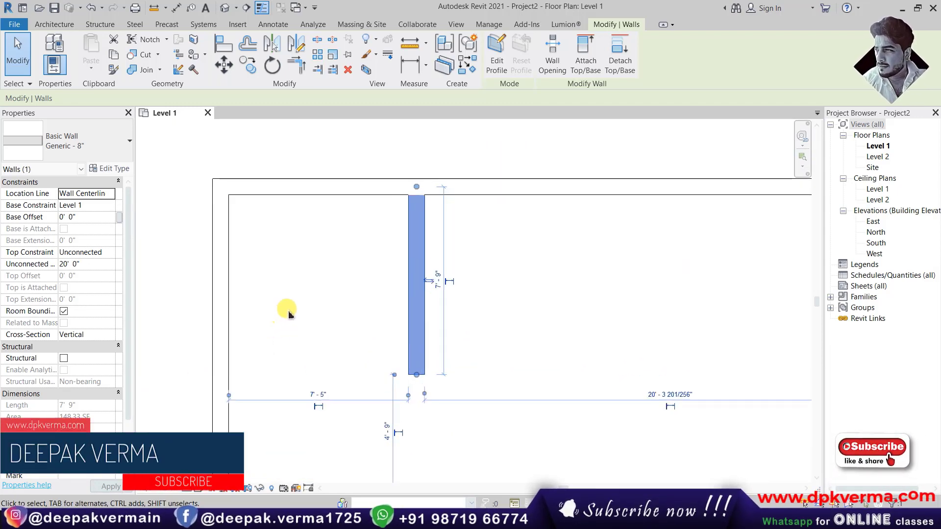
pyautogui.scroll(1, 288, 365)
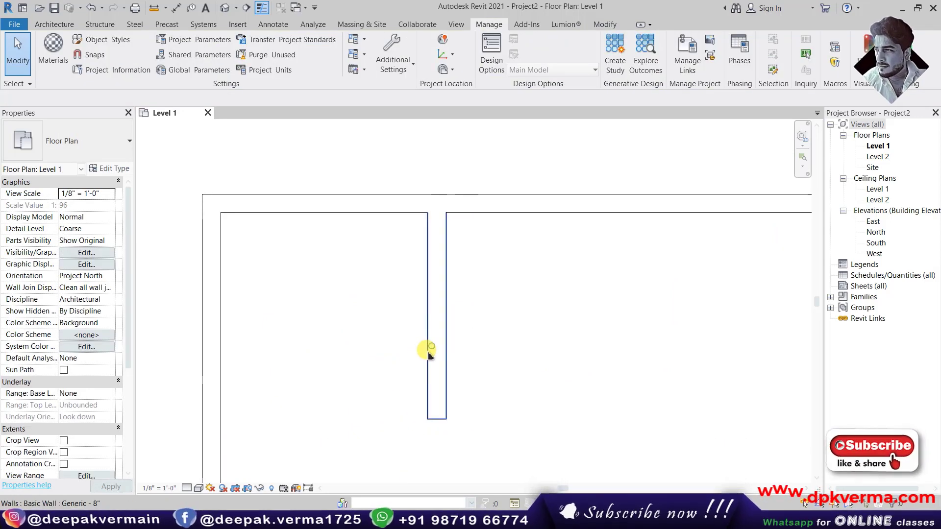
# Step: Delete the old partition, draw a trial wall down from the top wall, then delete it
pyautogui.press('Delete')
pyautogui.press('w')
pyautogui.press('a')
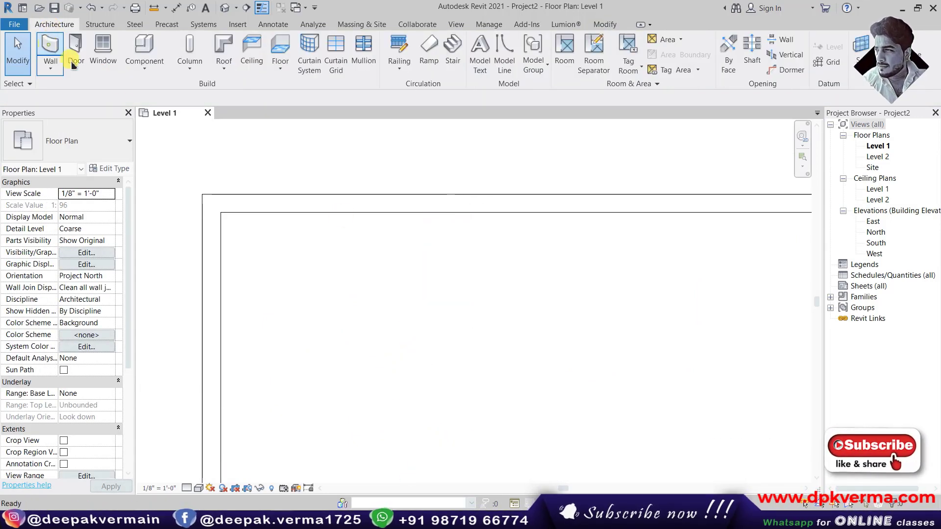
pyautogui.moveTo(337, 211); pyautogui.dragTo(303, 299, button='middle')
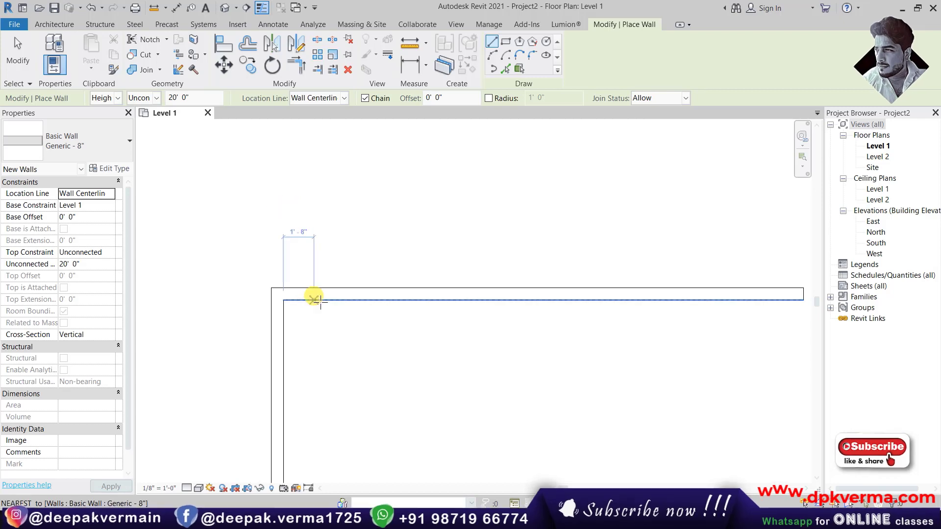
pyautogui.scroll(-2, 314, 294)
pyautogui.click(357, 239)
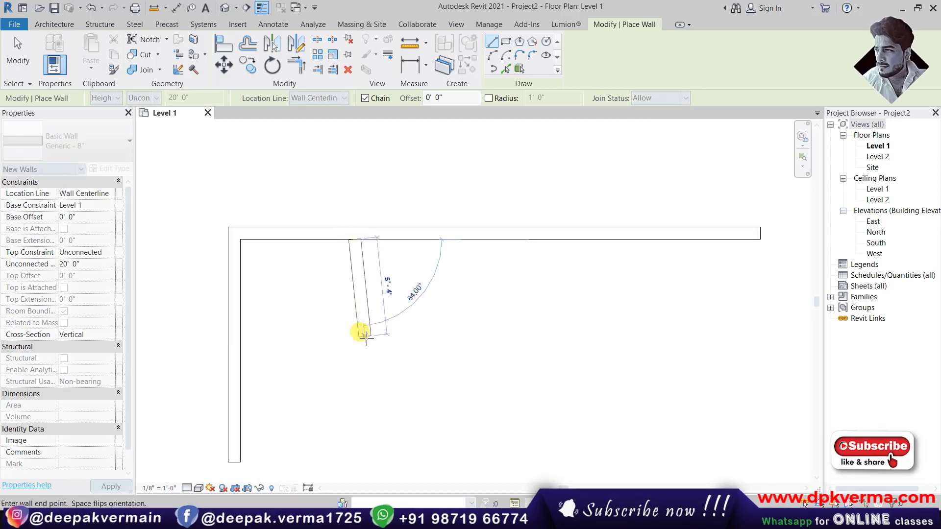
pyautogui.click(354, 343)
pyautogui.press('Escape')
pyautogui.moveTo(294, 292); pyautogui.dragTo(287, 319, button='middle')
pyautogui.press('Escape')
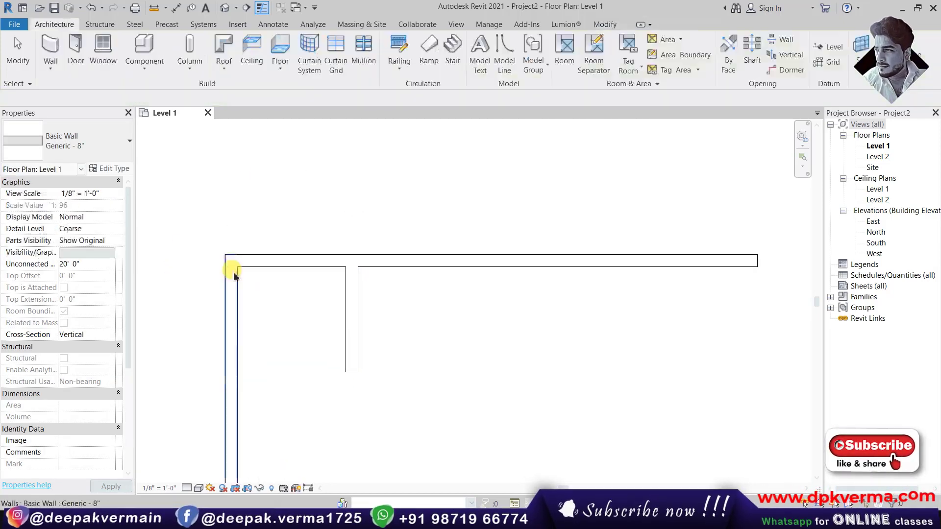
pyautogui.click(359, 304)
pyautogui.press('Delete')
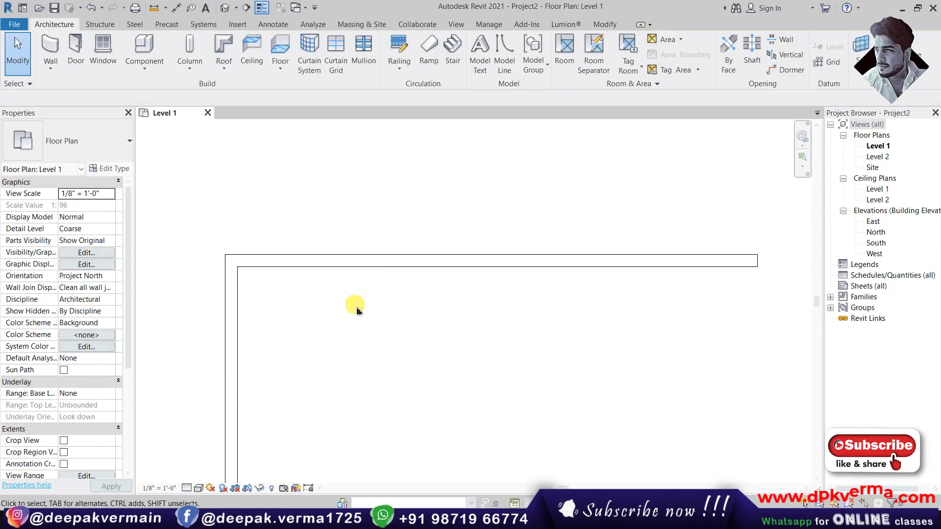
# Step: Draw three vertical partitions of differing lengths from the top wall, the first 7'-8" long
pyautogui.click(52, 55)
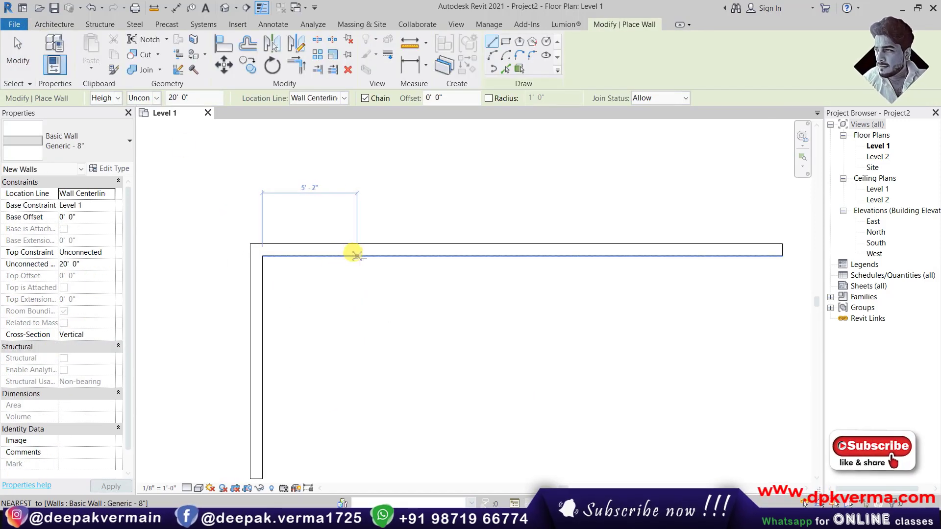
pyautogui.click(382, 256)
pyautogui.click(381, 391)
pyautogui.press('Escape')
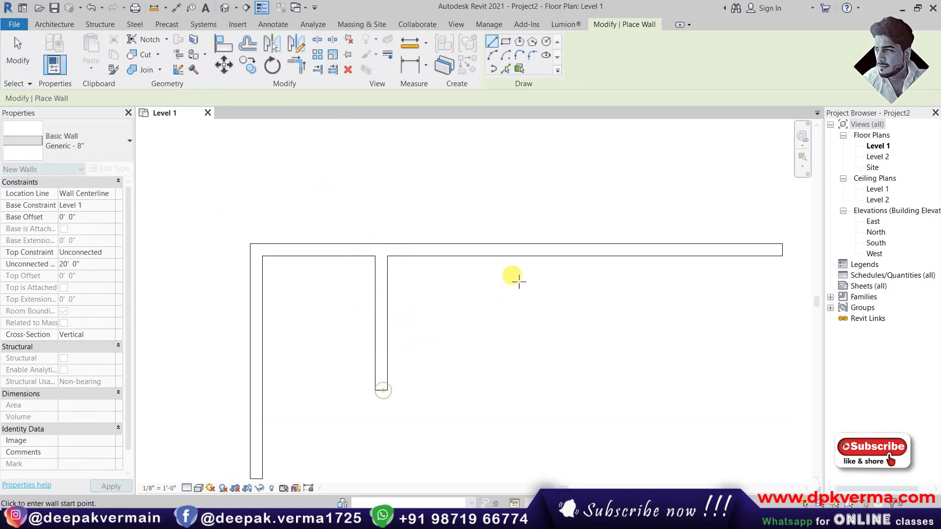
pyautogui.click(505, 256)
pyautogui.click(505, 433)
pyautogui.press('Escape')
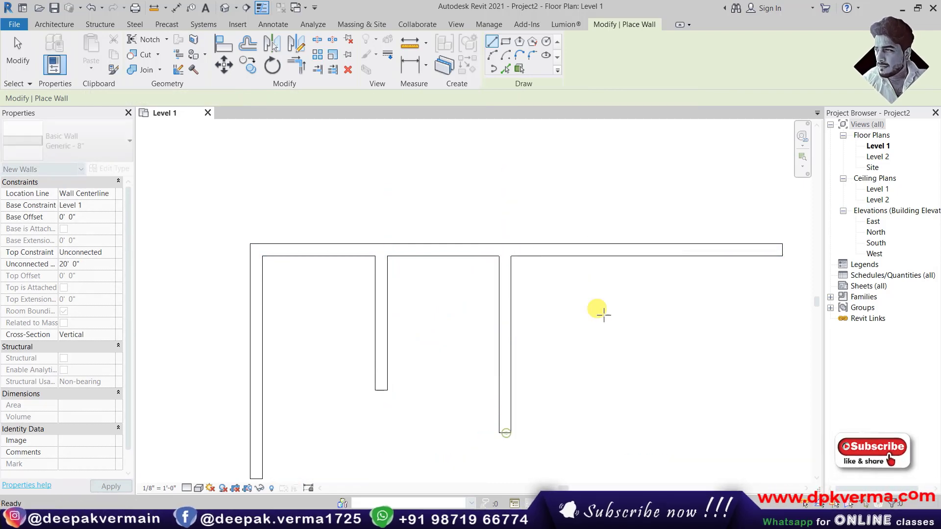
pyautogui.click(618, 256)
pyautogui.click(617, 405)
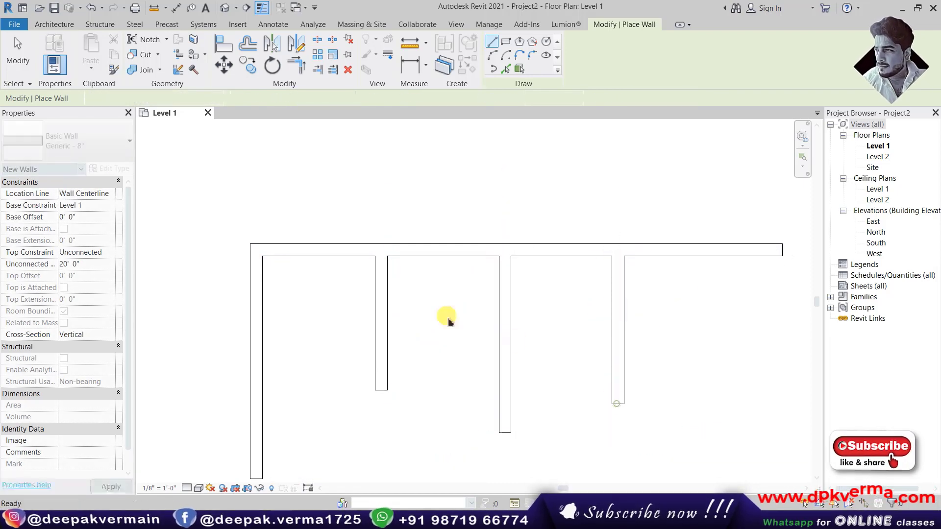
pyautogui.press('Escape')
pyautogui.press('Escape')
pyautogui.moveTo(386, 292); pyautogui.dragTo(334, 293, button='middle')
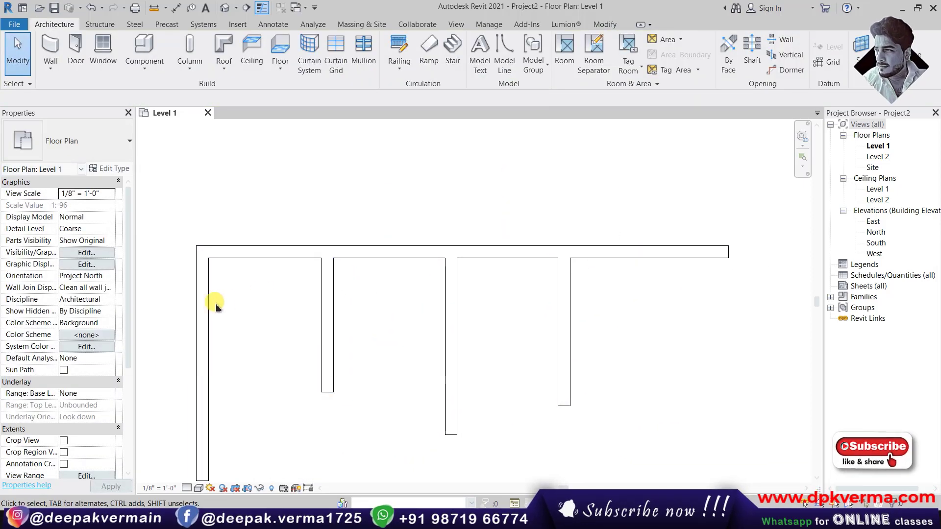
pyautogui.click(327, 306)
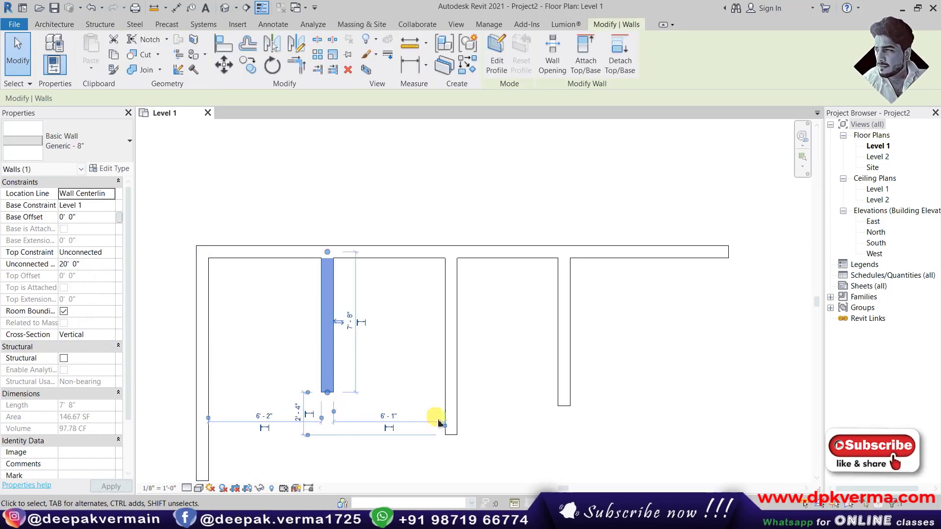
pyautogui.press('Escape')
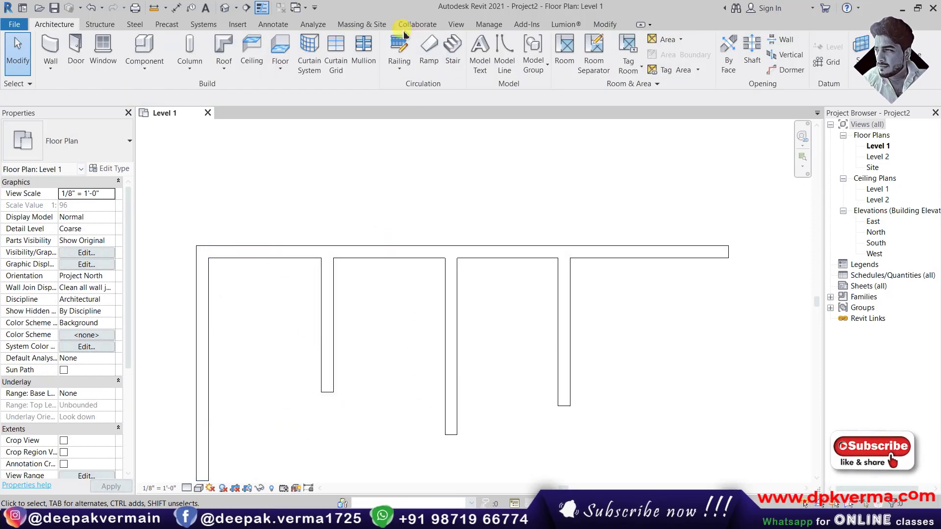
pyautogui.click(487, 25)
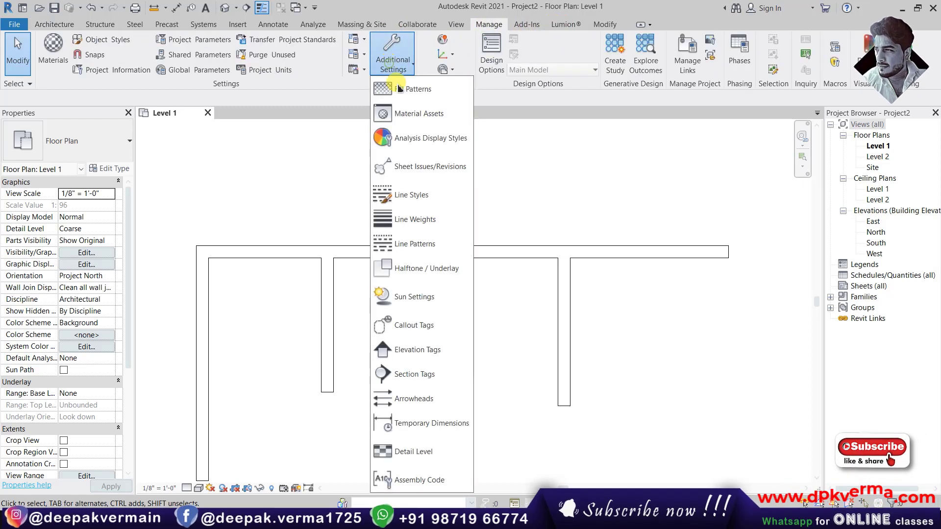
pyautogui.click(393, 54)
pyautogui.click(426, 423)
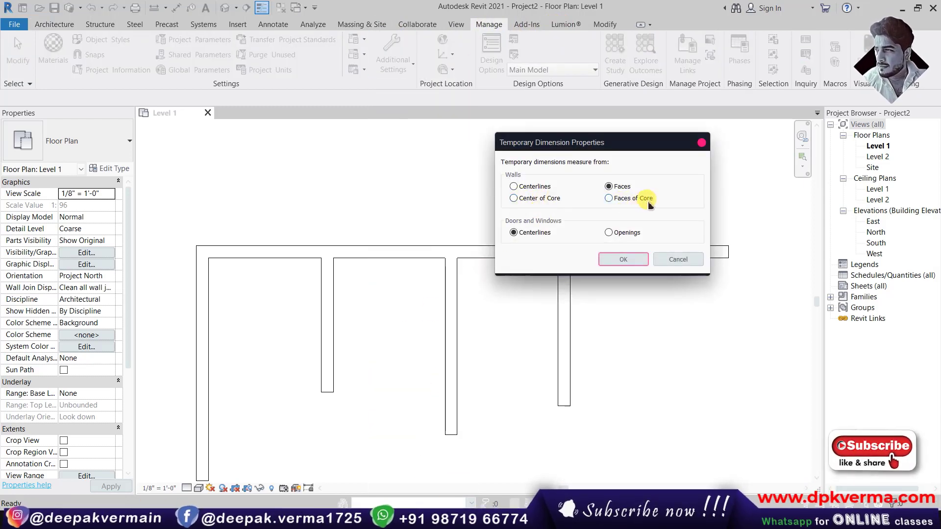
pyautogui.click(701, 142)
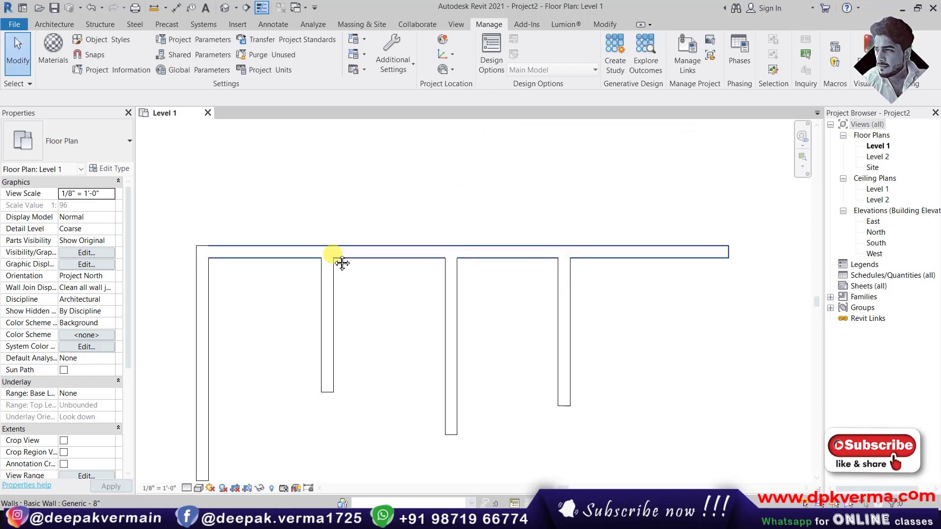
# Step: Select all the walls and change them to a layered exterior wall type
pyautogui.moveTo(336, 262); pyautogui.dragTo(367, 243, button='middle')
pyautogui.moveTo(632, 175)
pyautogui.mouseDown()
pyautogui.moveTo(426, 268)
pyautogui.moveTo(206, 315)
pyautogui.mouseUp()
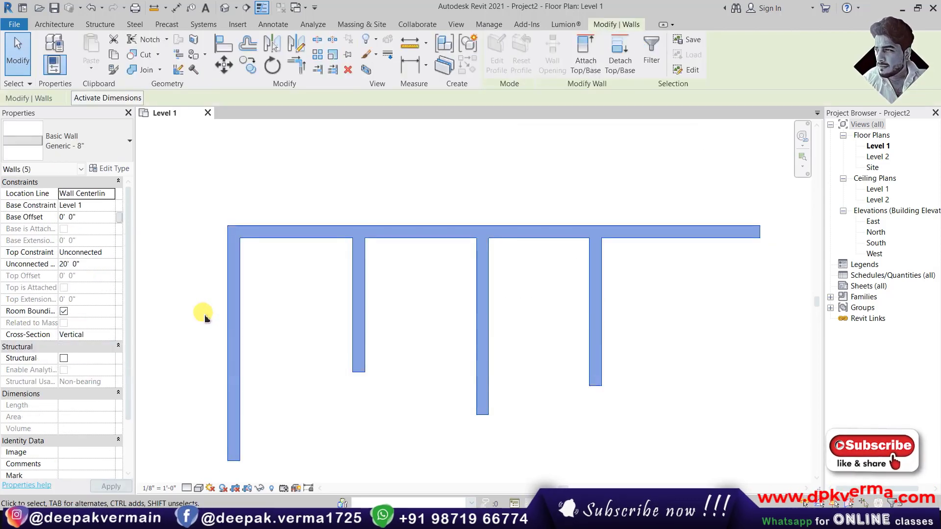
pyautogui.click(98, 147)
pyautogui.scroll(4, 84, 285)
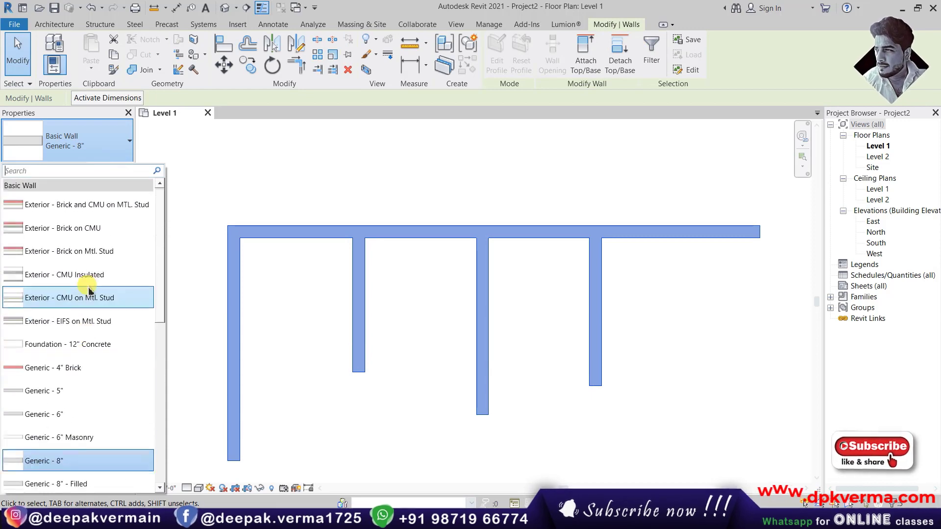
pyautogui.click(51, 205)
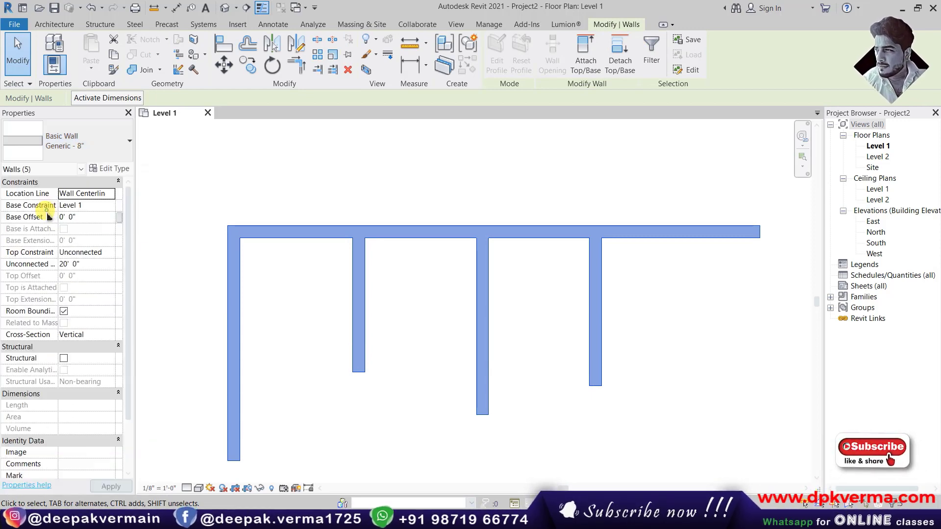
pyautogui.click(293, 185)
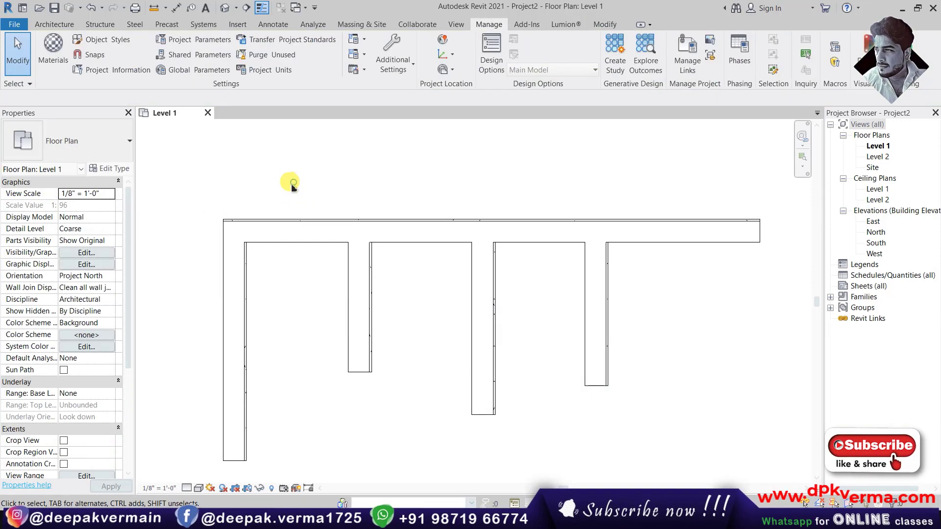
# Step: Set the view to Fine detail level and the Realistic visual style
pyautogui.click(187, 487)
pyautogui.scroll(2, 270, 301)
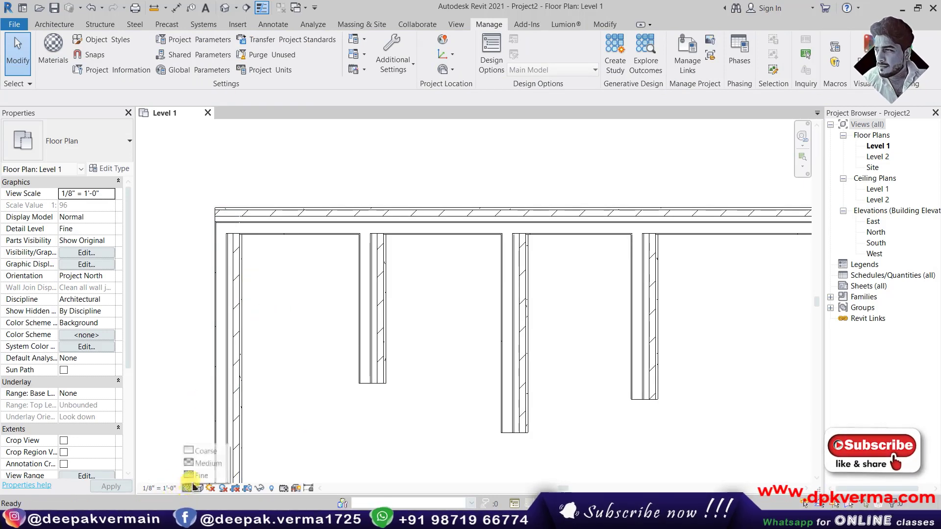
pyautogui.click(200, 477)
pyautogui.click(198, 489)
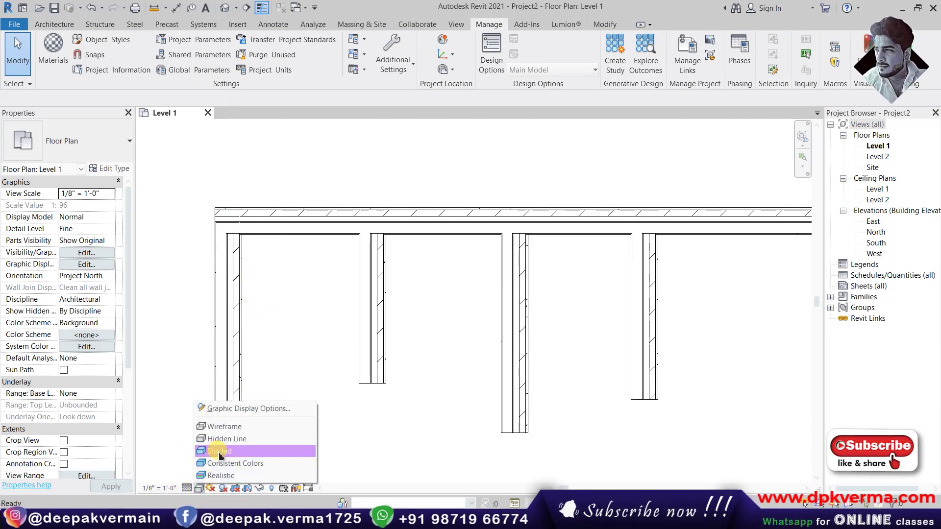
pyautogui.click(215, 443)
pyautogui.click(198, 489)
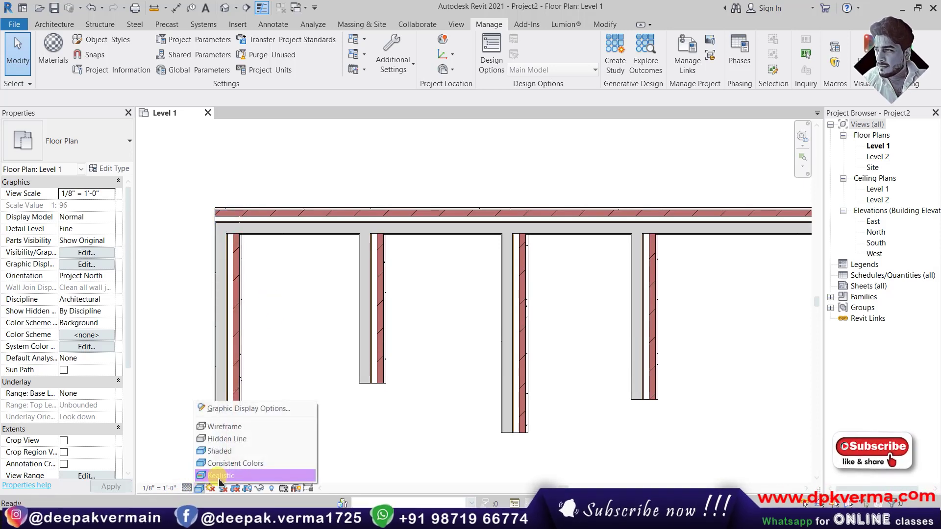
pyautogui.click(230, 464)
pyautogui.scroll(2, 283, 268)
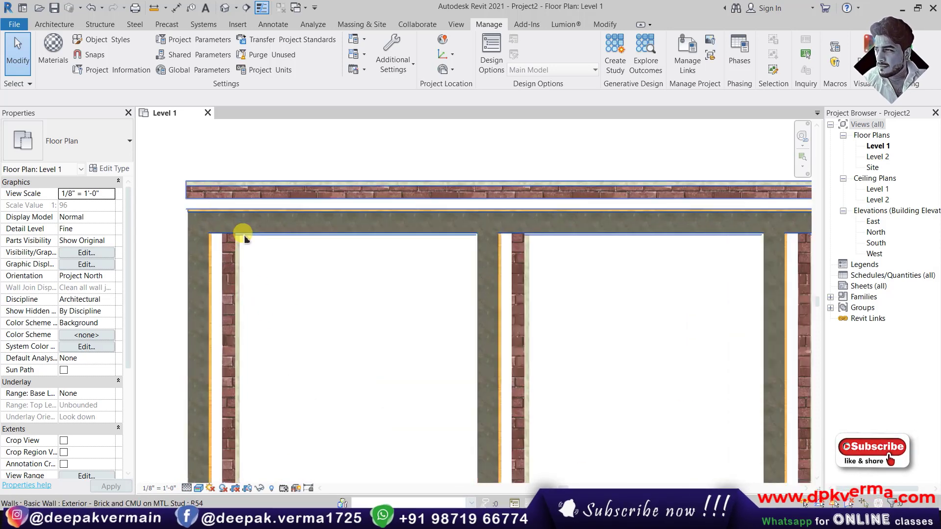
pyautogui.scroll(3, 246, 237)
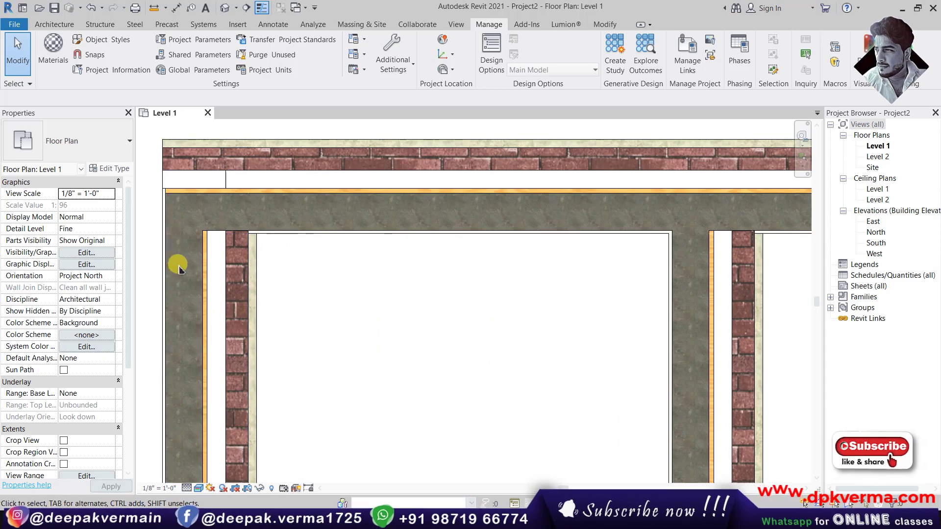
pyautogui.scroll(-3, 196, 259)
pyautogui.scroll(-3, 195, 258)
pyautogui.moveTo(695, 177); pyautogui.dragTo(323, 256)
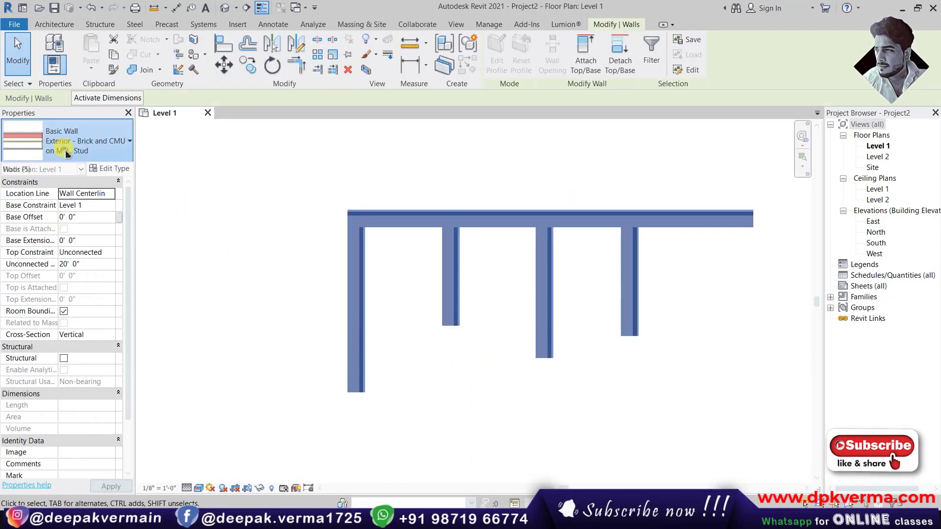
# Step: Change the selected walls to Exterior - Brick on CMU and switch to a layer-line visual style
pyautogui.click(80, 142)
pyautogui.click(78, 231)
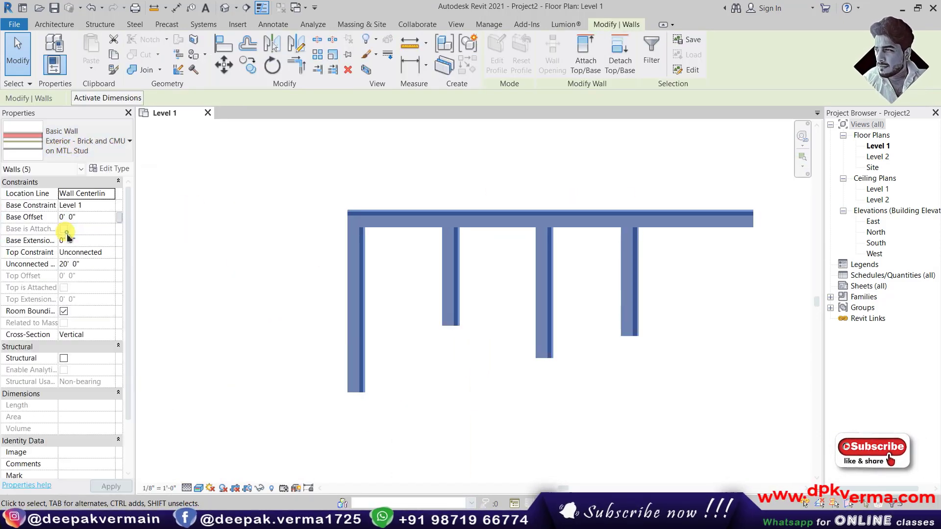
pyautogui.click(201, 489)
pyautogui.click(216, 447)
pyautogui.scroll(3, 399, 225)
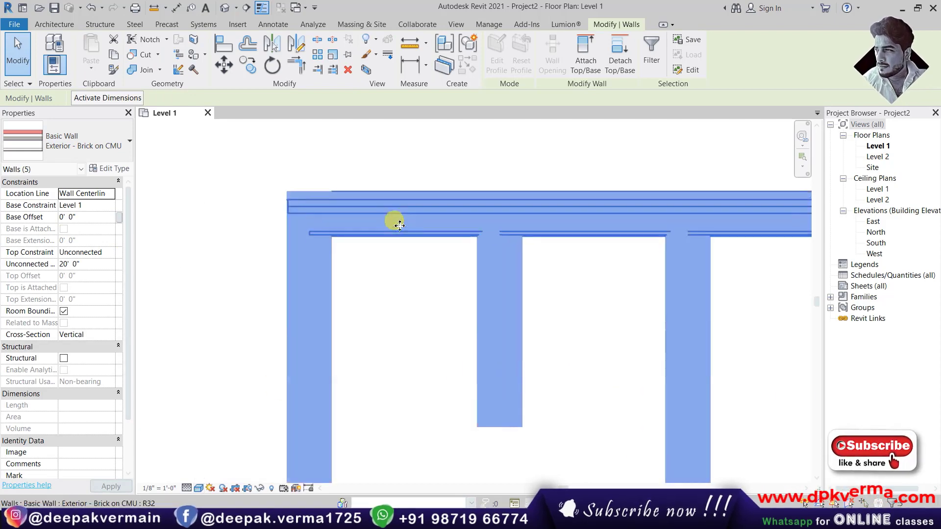
pyautogui.press('Escape')
# Step: Select the first partition to read its temporary dimensions, 5'-2 1/2" and 5'-1 1/2"
pyautogui.scroll(3, 267, 225)
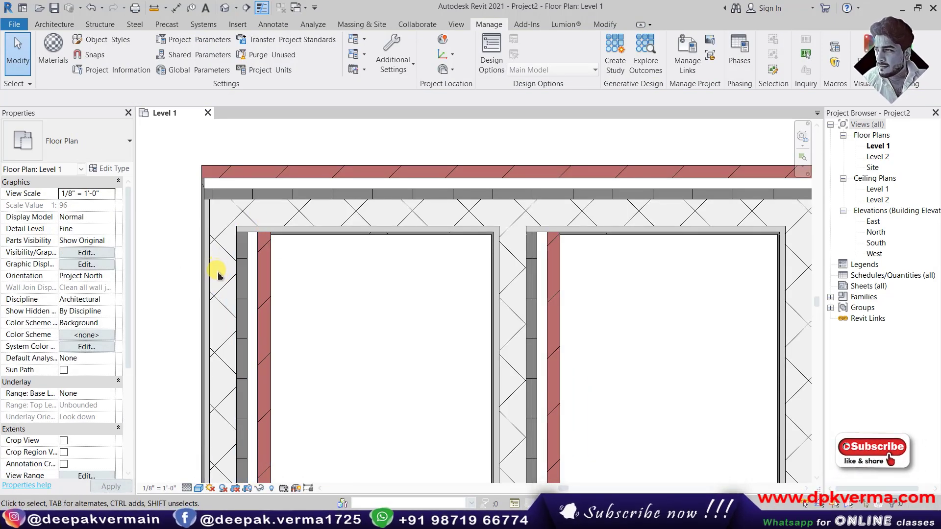
pyautogui.scroll(1, 218, 287)
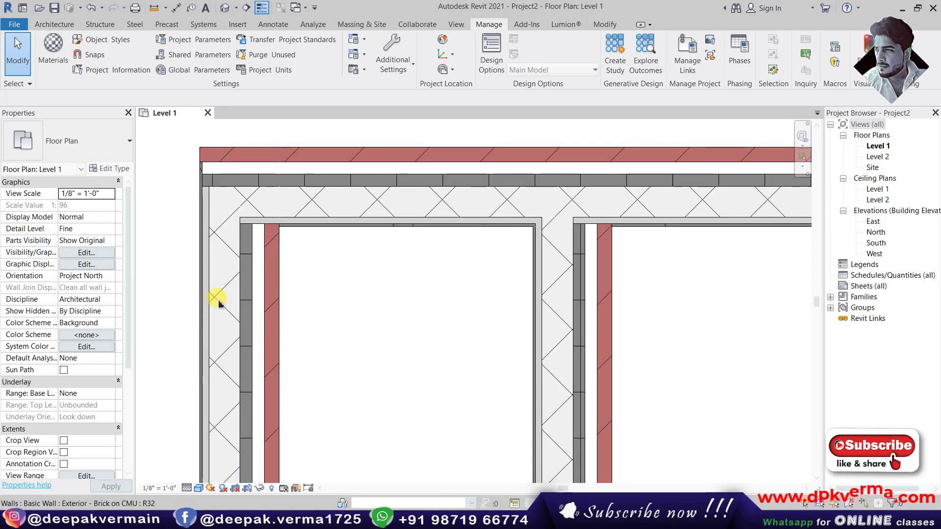
pyautogui.moveTo(218, 302); pyautogui.dragTo(205, 285, button='middle')
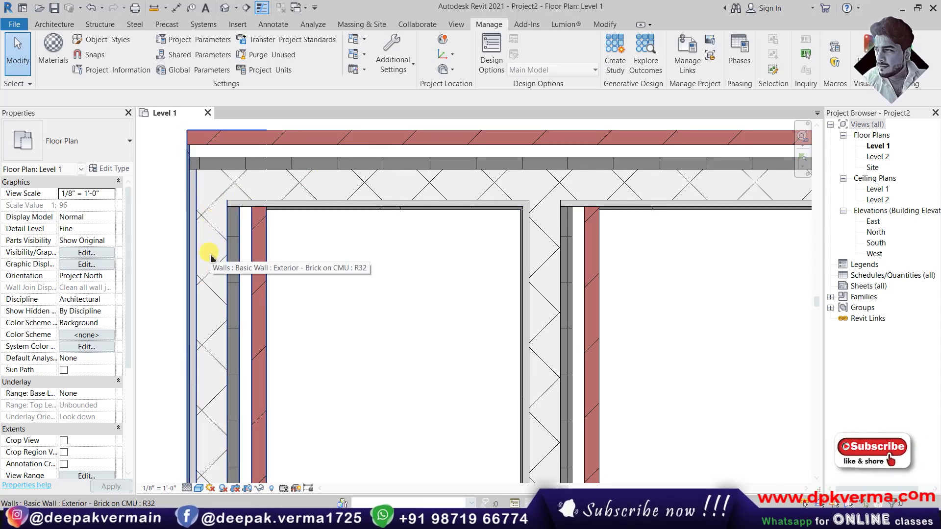
pyautogui.scroll(-3, 211, 257)
pyautogui.scroll(-2, 208, 245)
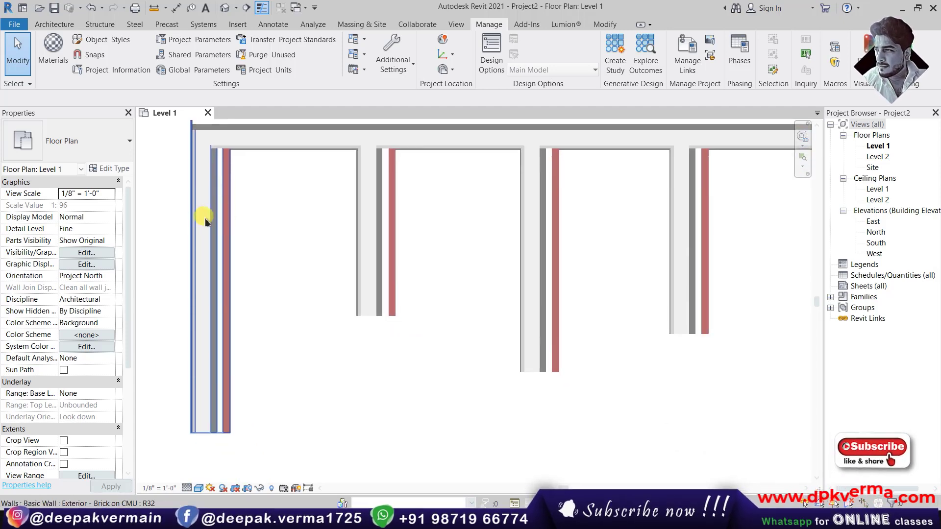
pyautogui.moveTo(199, 253); pyautogui.dragTo(196, 271, button='middle')
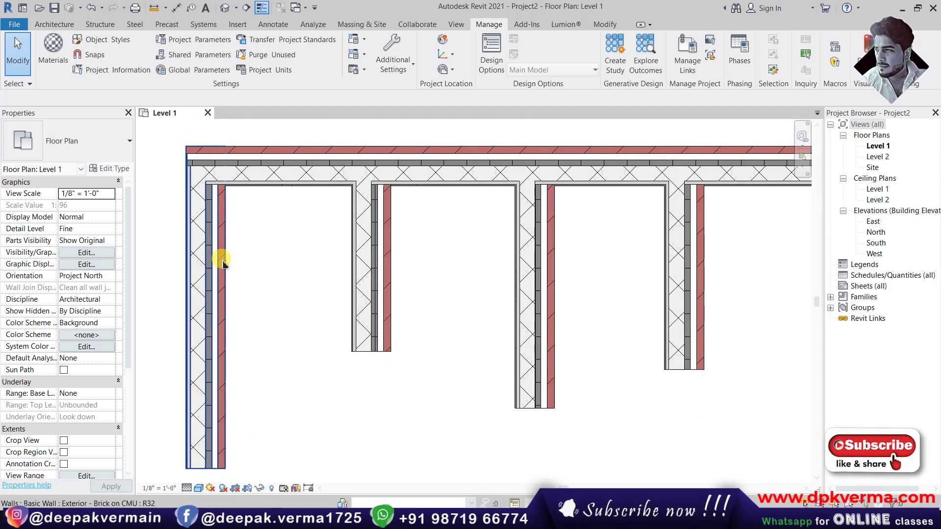
pyautogui.moveTo(225, 251); pyautogui.dragTo(224, 273, button='middle')
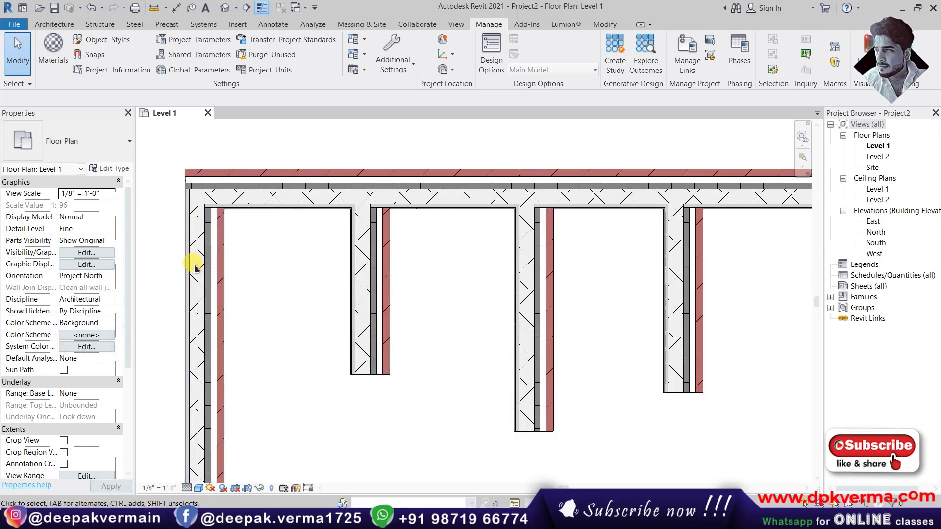
pyautogui.scroll(-1, 194, 267)
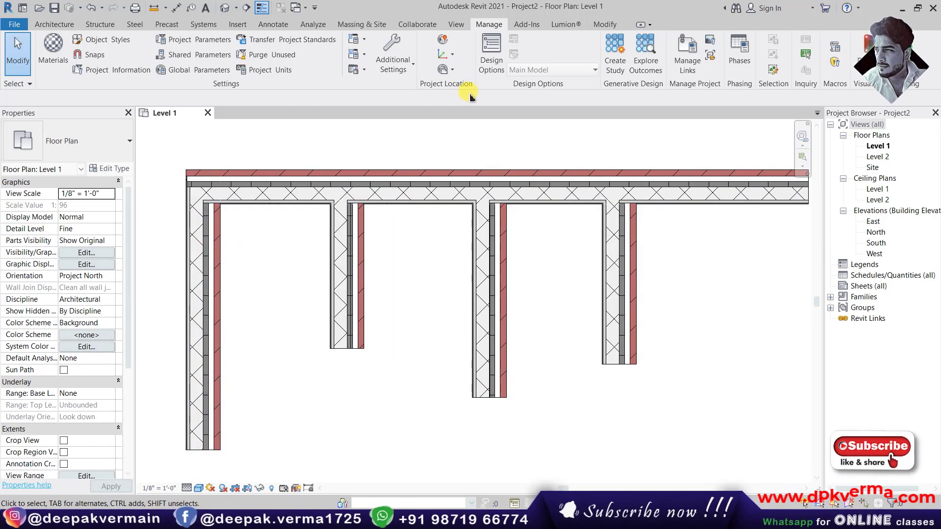
pyautogui.click(344, 262)
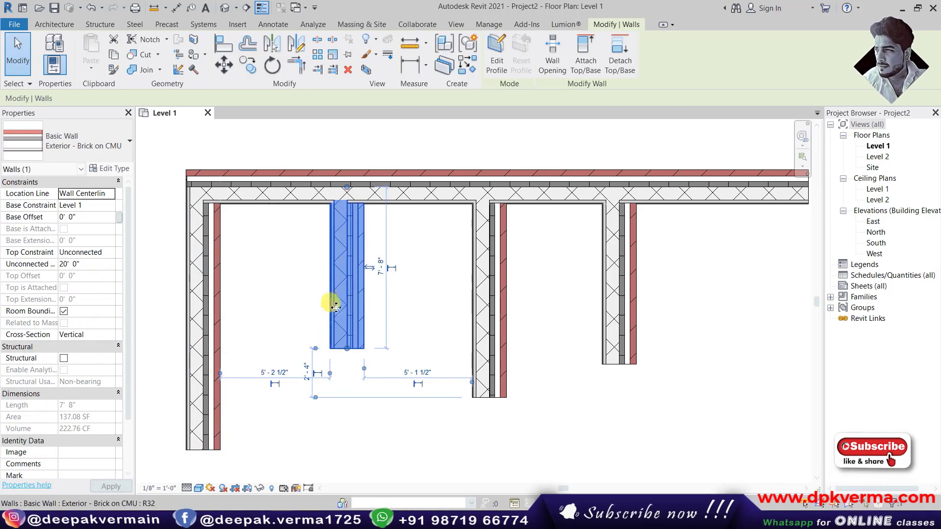
# Step: Set the Temporary Dimensions wall option to Center of Core
pyautogui.click(258, 313)
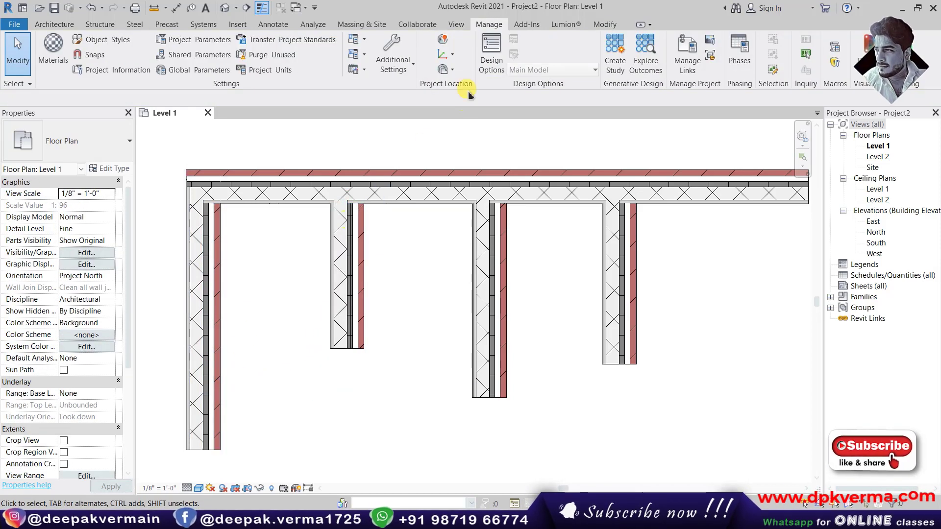
pyautogui.click(392, 56)
pyautogui.click(394, 422)
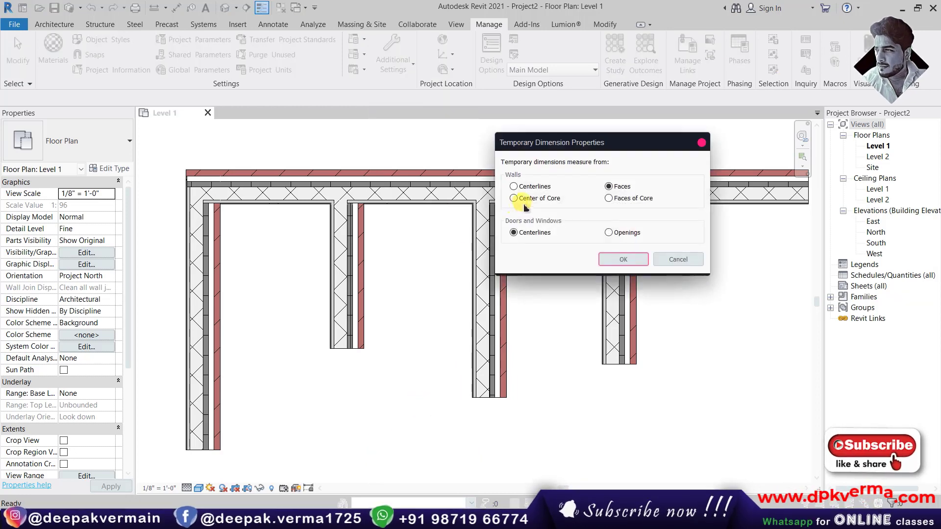
pyautogui.click(610, 259)
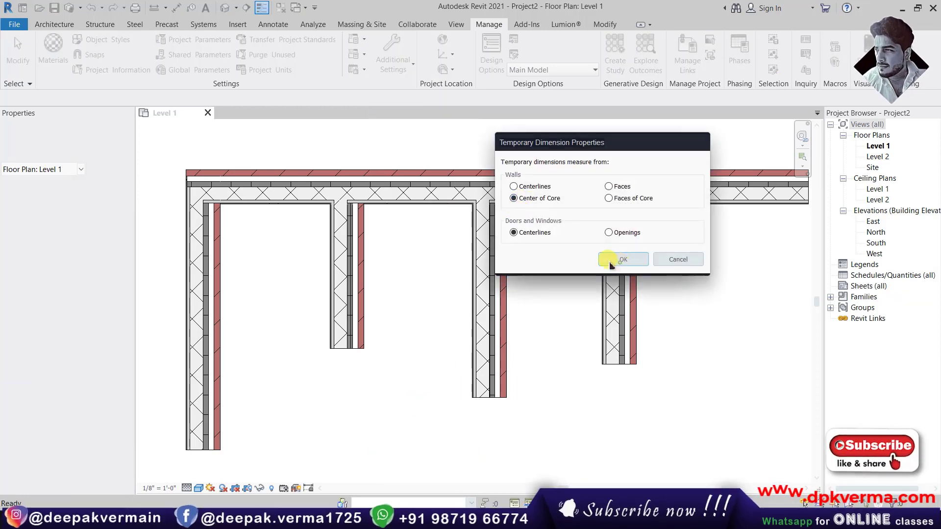
# Step: Select the first partition to check its new dimensions, 6'-10" and 6'-9"
pyautogui.scroll(2, 377, 273)
pyautogui.click(394, 264)
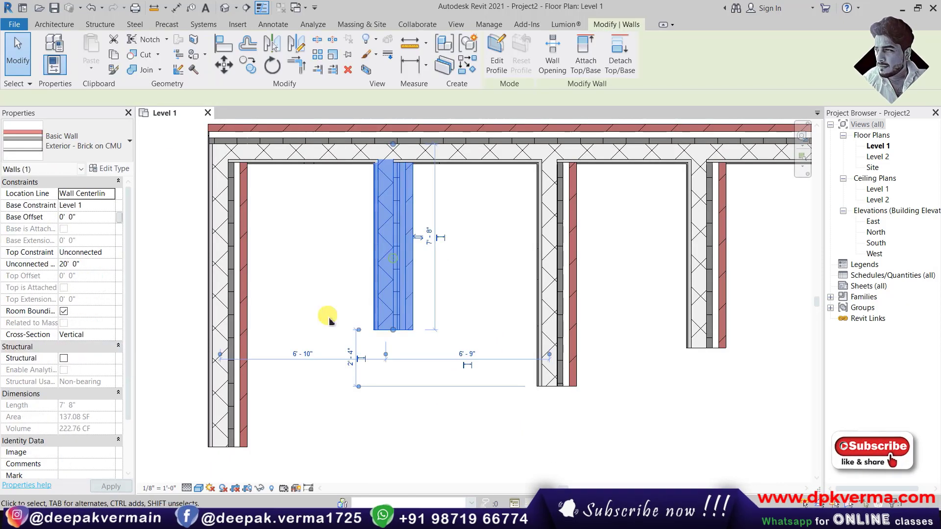
pyautogui.scroll(2, 327, 315)
pyautogui.scroll(1, 361, 274)
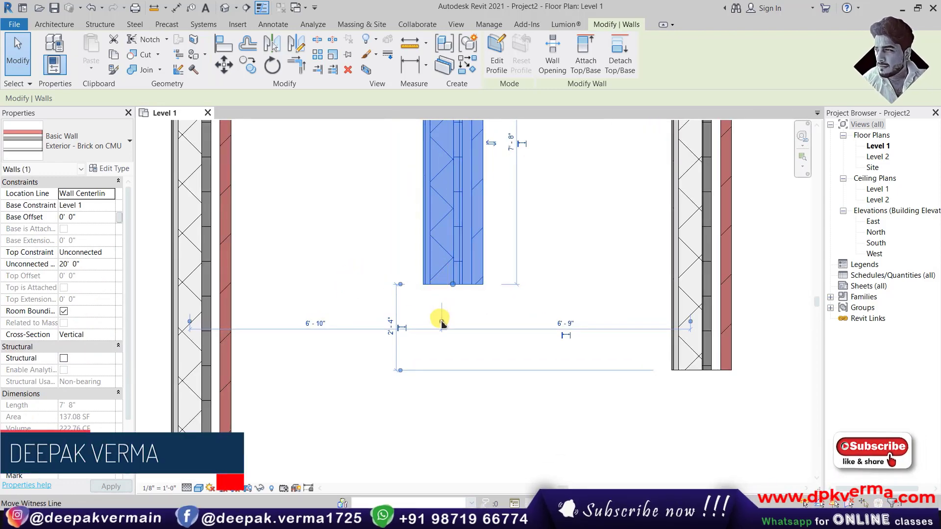
pyautogui.hscroll(-1, 274, 310)
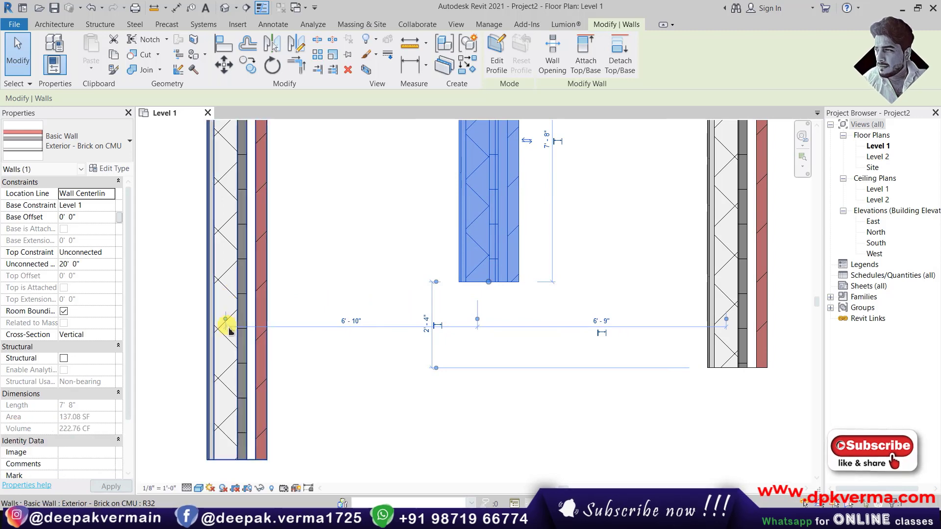
pyautogui.keyDown('shift'); pyautogui.hscroll(5, 294, 317); pyautogui.keyUp('shift')
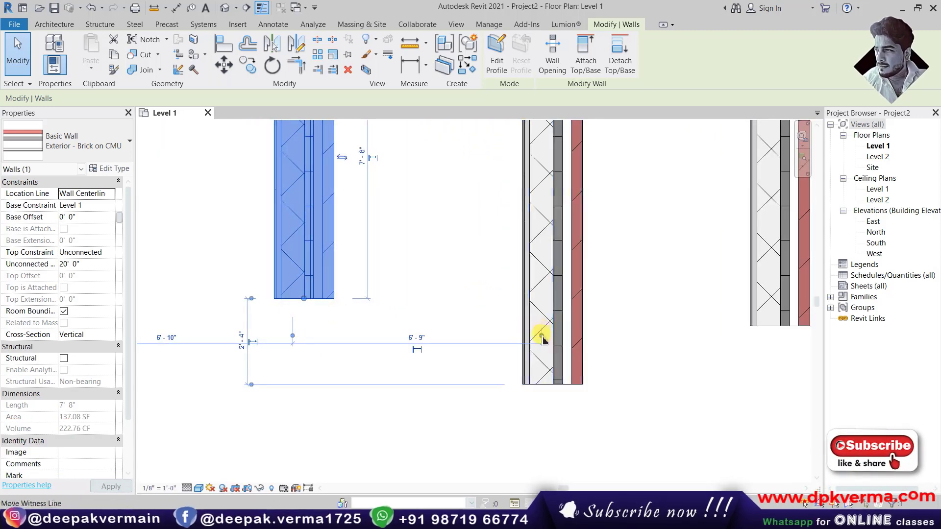
pyautogui.scroll(-3, 447, 300)
pyautogui.scroll(-2, 430, 300)
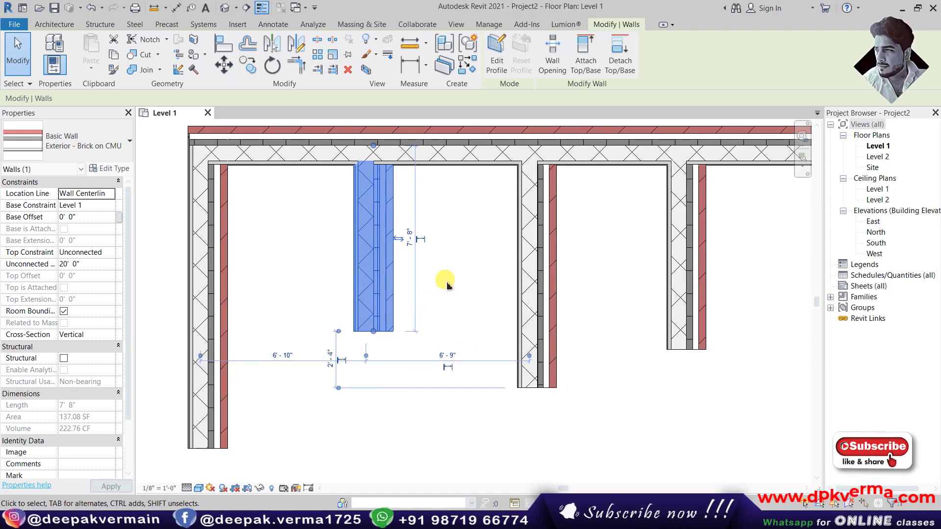
pyautogui.click(446, 279)
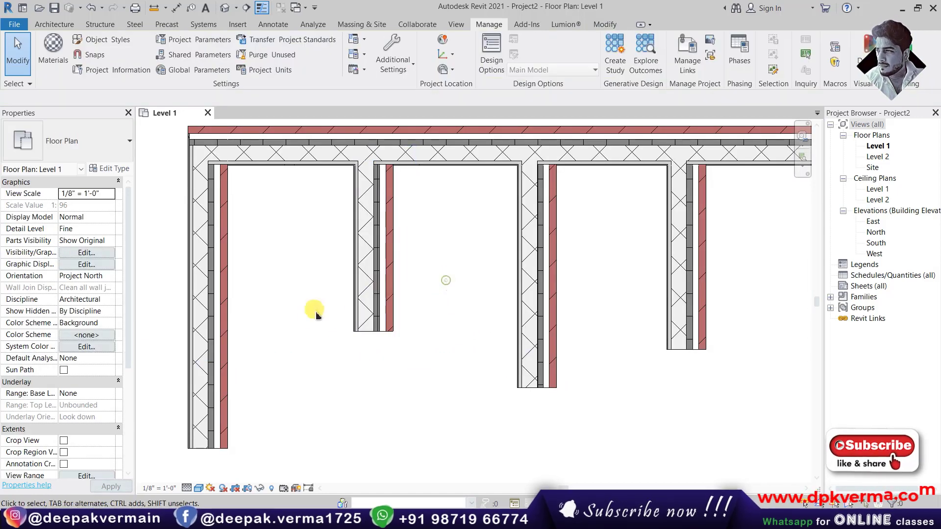
# Step: Switch wall temporary dimensions to Faces of Core and check the partition's 6'-2 3/8" reading
pyautogui.click(392, 59)
pyautogui.click(426, 422)
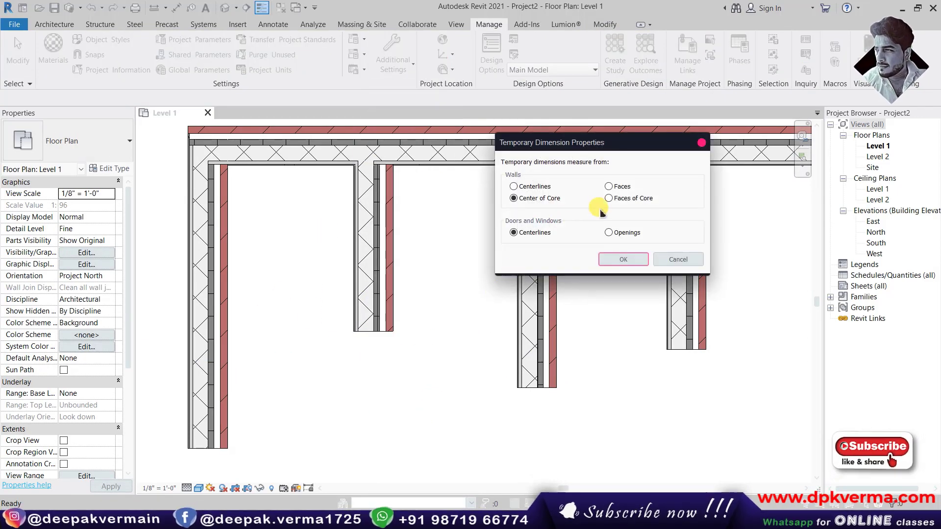
pyautogui.click(623, 259)
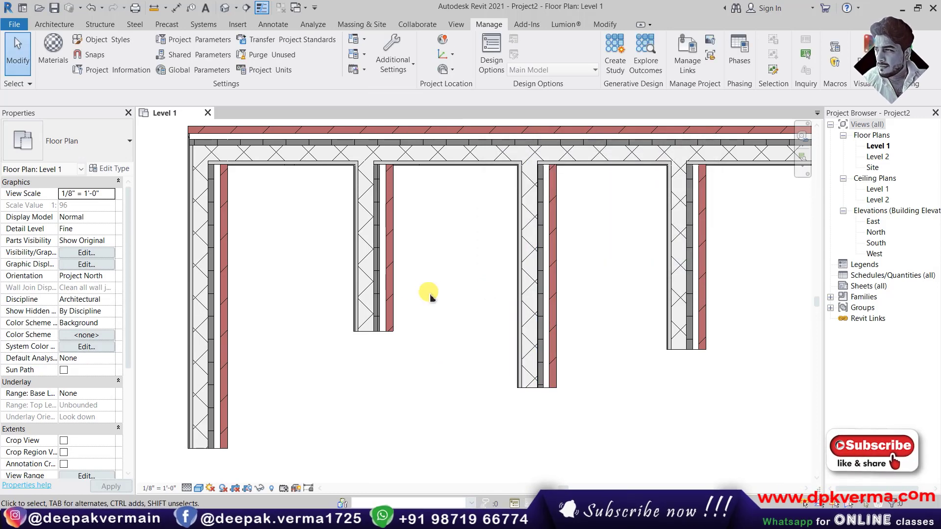
pyautogui.click(354, 327)
pyautogui.scroll(3, 354, 327)
pyautogui.scroll(1, 360, 345)
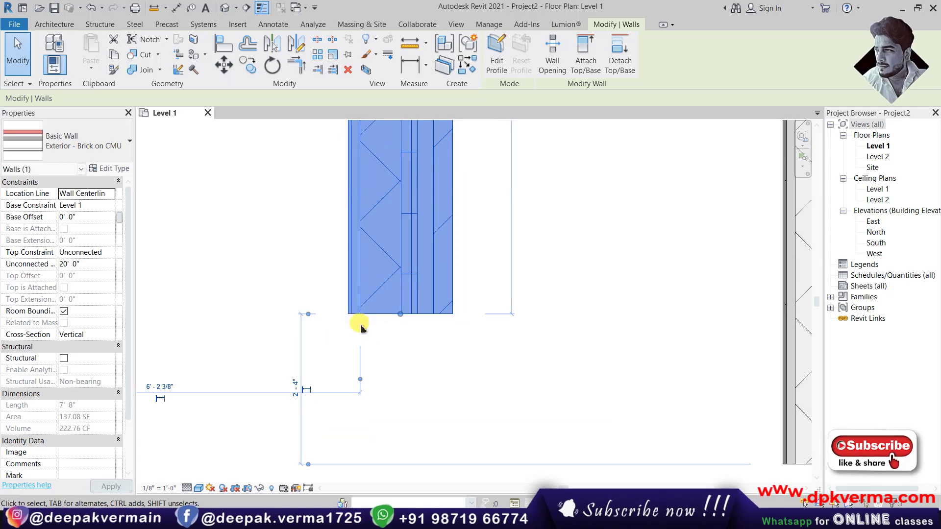
pyautogui.scroll(-1, 361, 325)
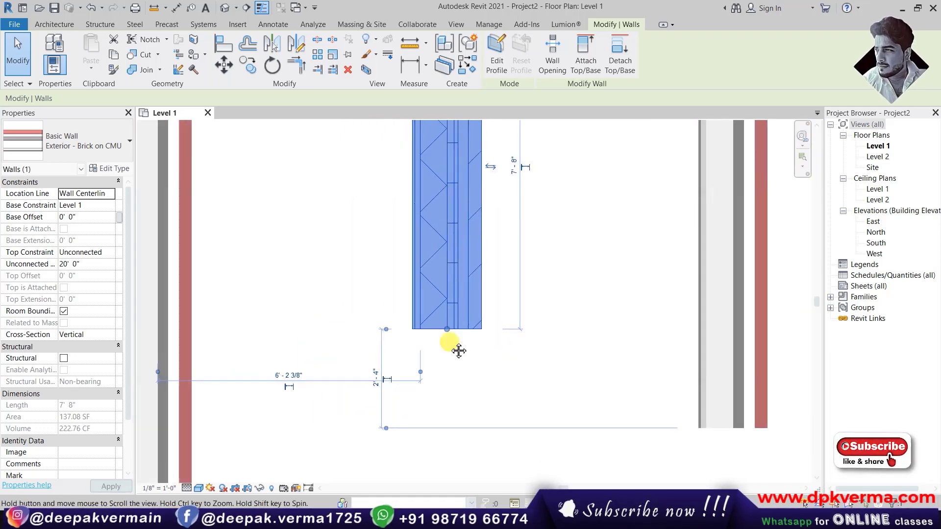
pyautogui.scroll(1, 305, 357)
pyautogui.scroll(1, 304, 358)
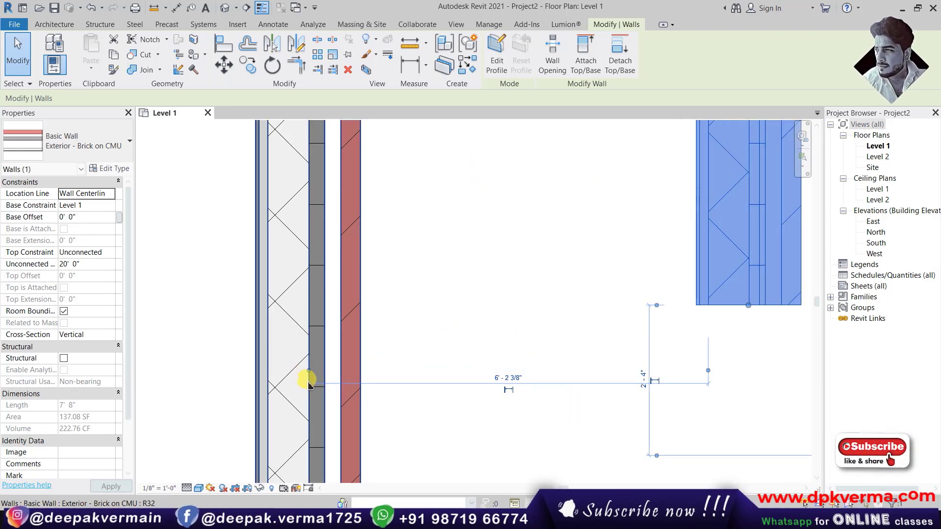
pyautogui.scroll(-1, 307, 383)
# Step: Deselect the wall and zoom out to see the whole layered wall layout
pyautogui.moveTo(345, 378); pyautogui.dragTo(268, 361, button='middle')
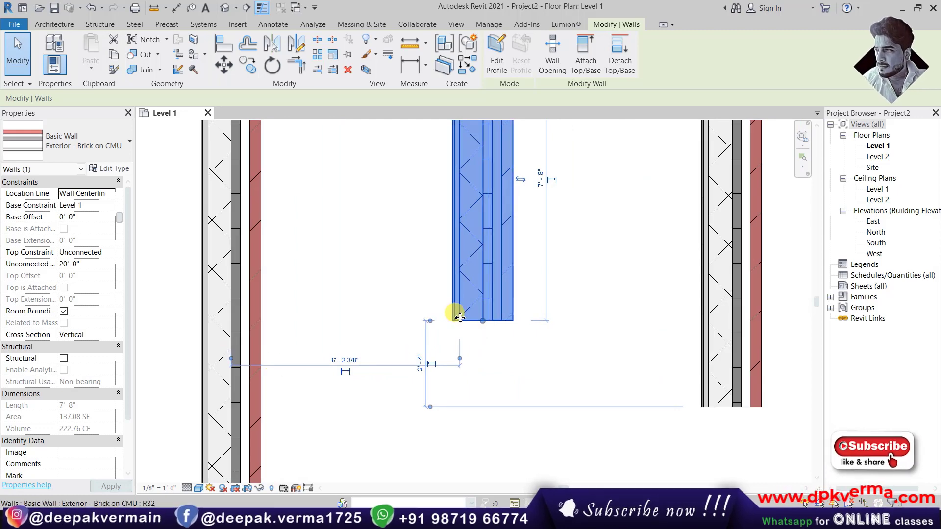
pyautogui.scroll(-1, 460, 318)
pyautogui.moveTo(458, 336); pyautogui.dragTo(378, 335, button='middle')
pyautogui.click(384, 342)
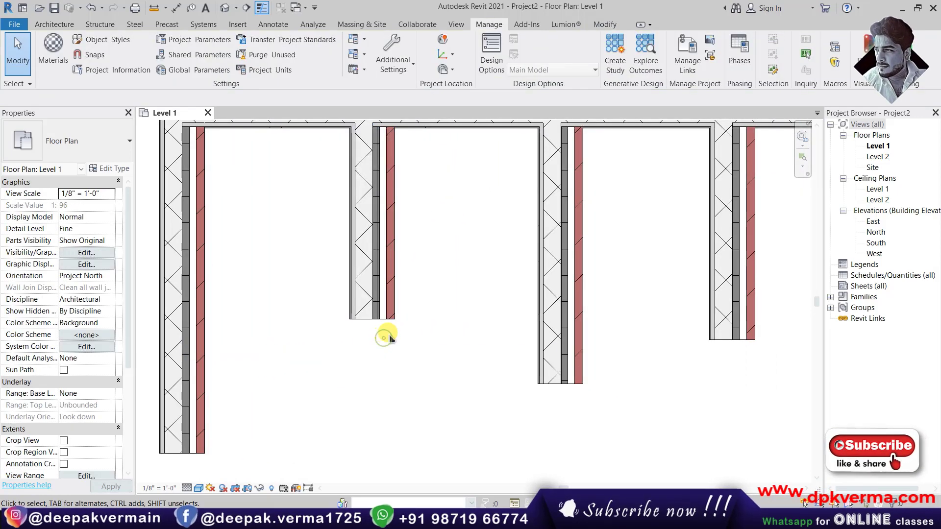
pyautogui.scroll(-1, 361, 361)
pyautogui.scroll(-1, 280, 189)
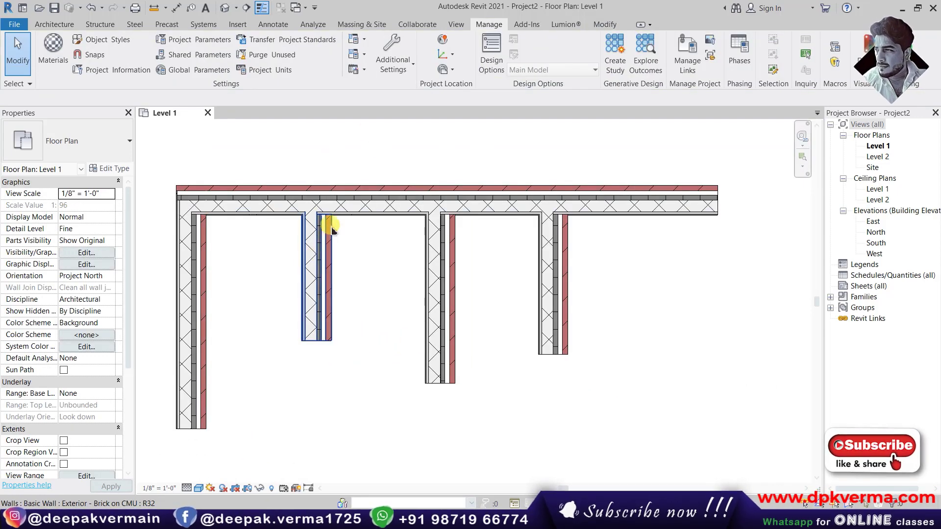
pyautogui.click(393, 61)
# Step: Confirm Centerlines for temporary dimensions, then delete the layered walls and undo to restore them
pyautogui.click(420, 421)
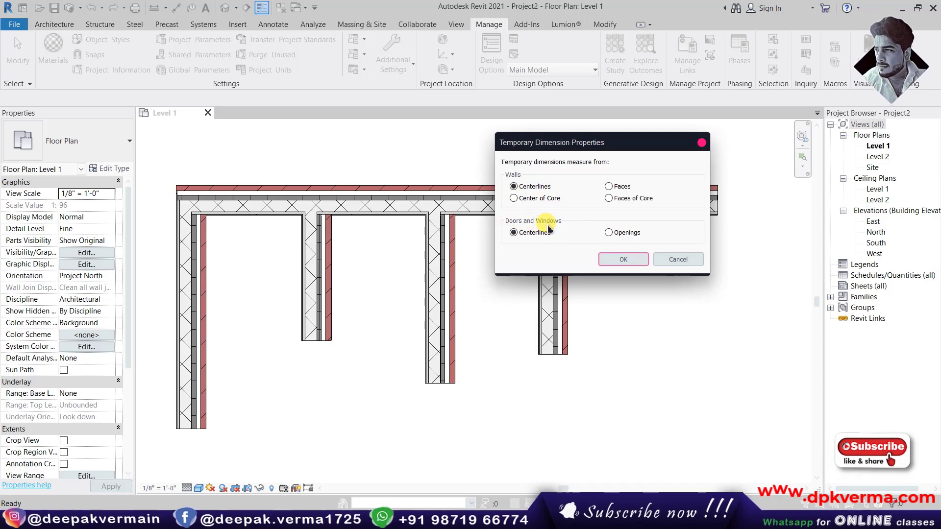
pyautogui.click(623, 259)
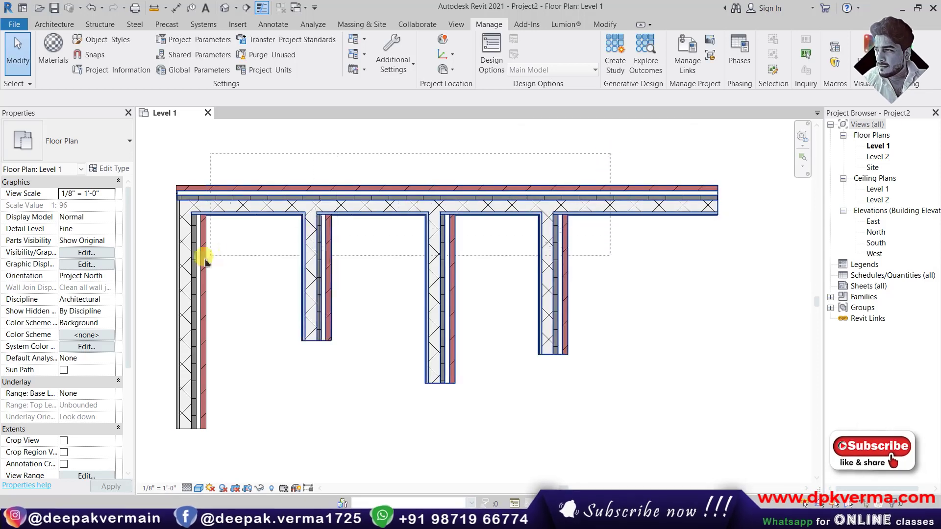
pyautogui.click(177, 263)
pyautogui.press('Delete')
pyautogui.hotkey('ctrl', 'z')
# Step: Switch the view to Wireframe and select the door to show its 6'-11" and 8'-1" dimensions
pyautogui.scroll(1, 400, 305)
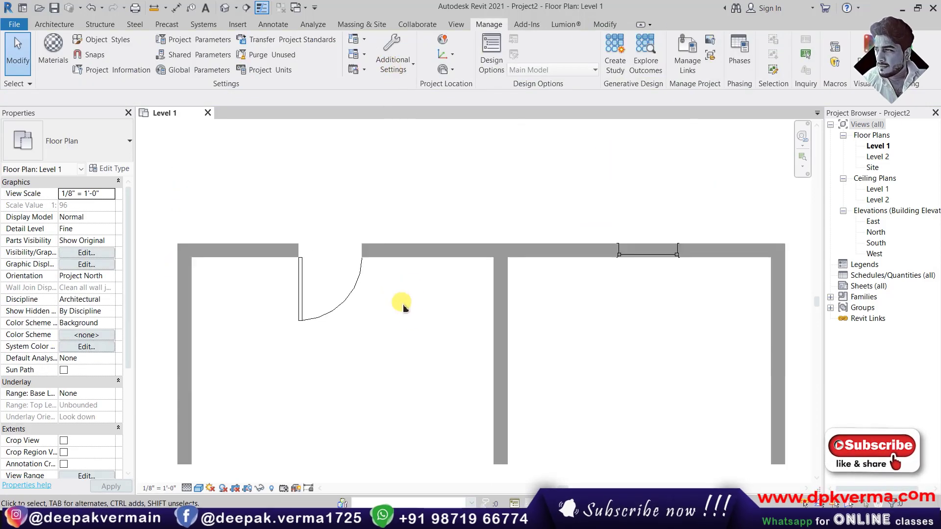
pyautogui.scroll(1, 462, 306)
pyautogui.click(199, 488)
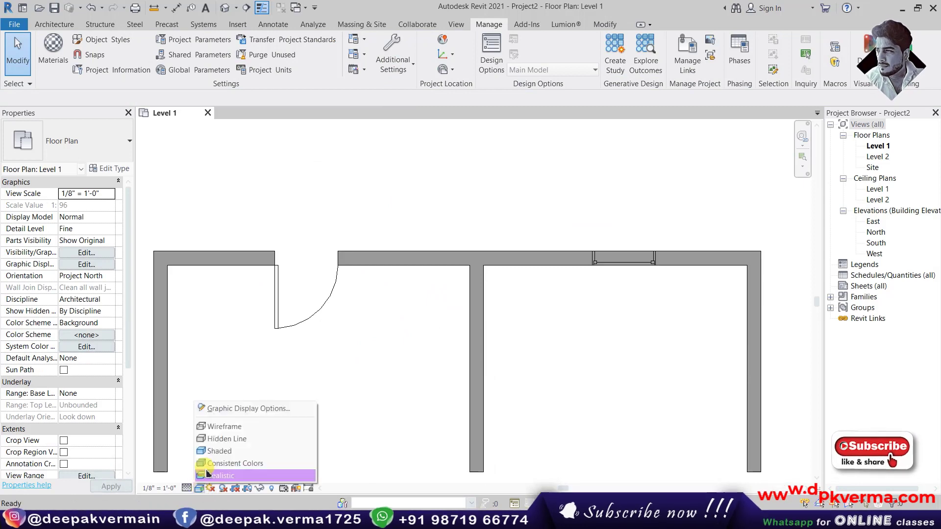
pyautogui.click(230, 429)
pyautogui.moveTo(336, 361); pyautogui.dragTo(391, 338, button='middle')
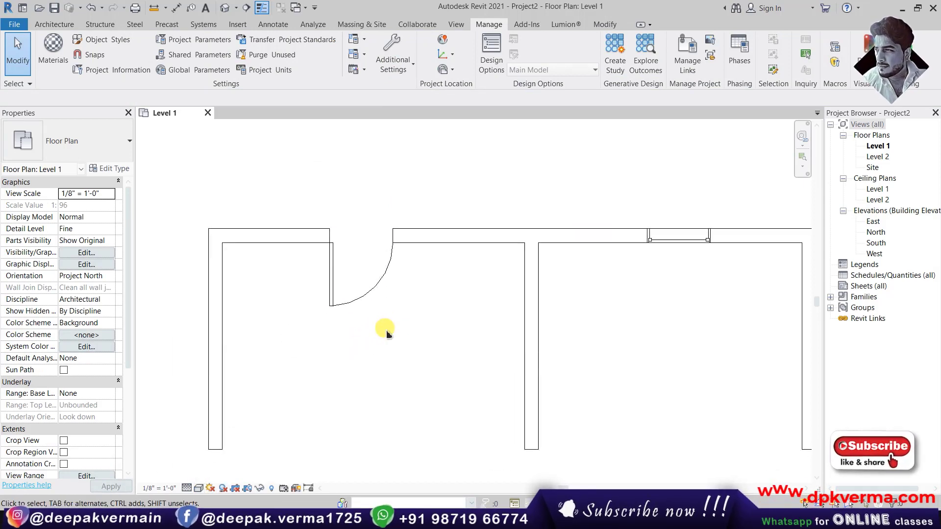
pyautogui.click(358, 301)
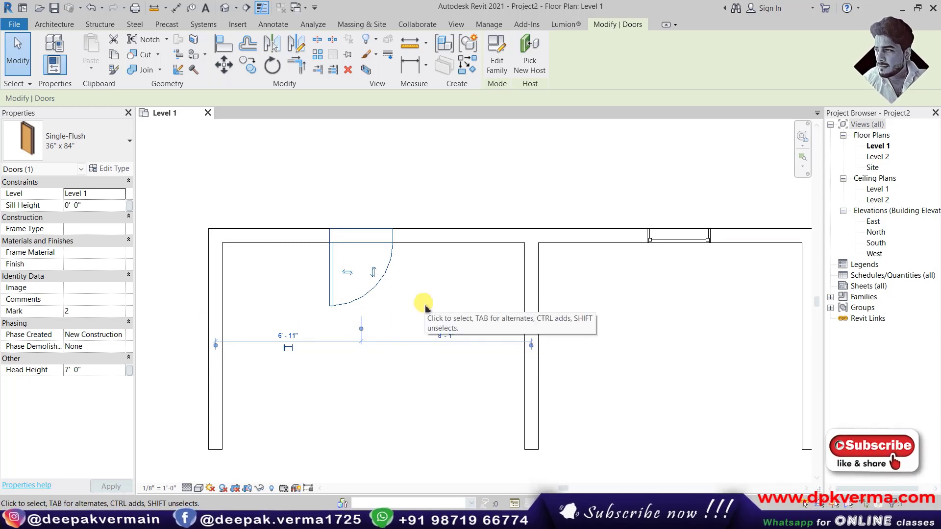
# Step: Deselect the door and reopen the Temporary Dimensions settings, still on Centerlines
pyautogui.scroll(1, 361, 328)
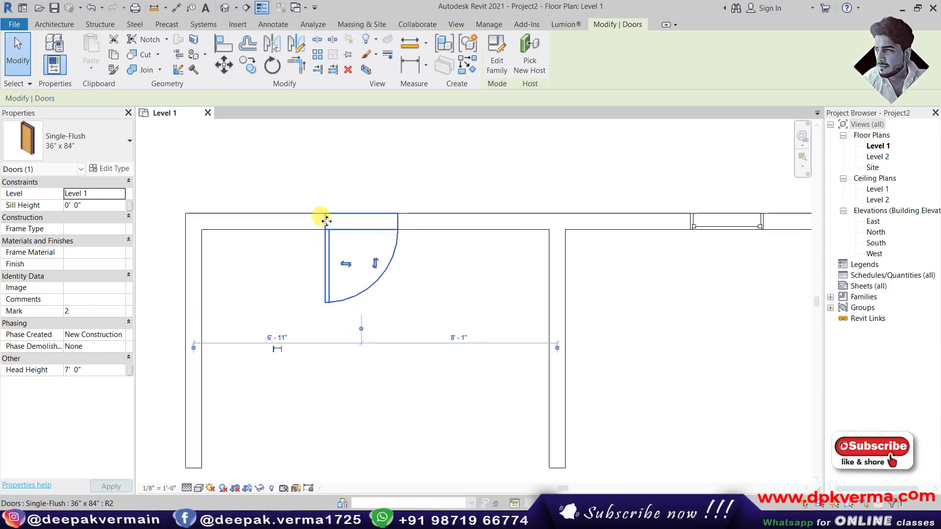
pyautogui.moveTo(422, 223); pyautogui.dragTo(415, 239, button='middle')
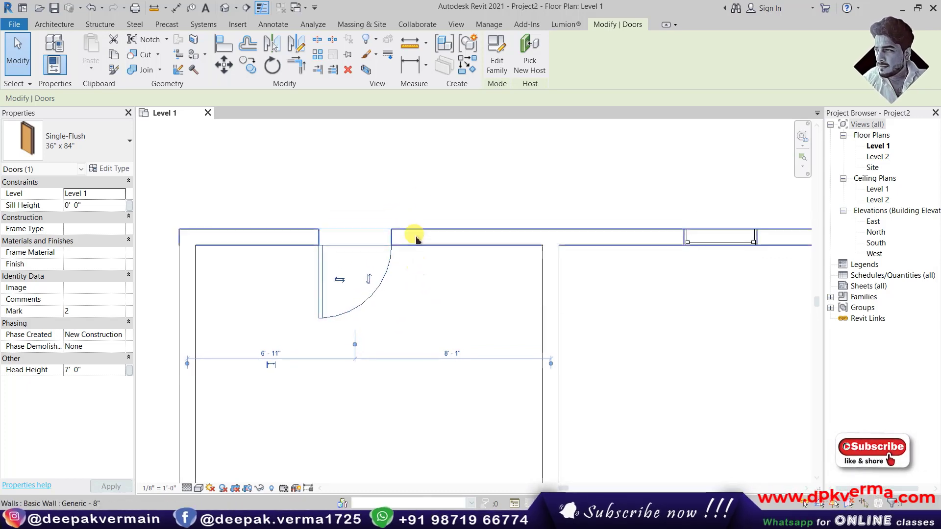
pyautogui.click(431, 141)
pyautogui.click(393, 59)
pyautogui.click(410, 427)
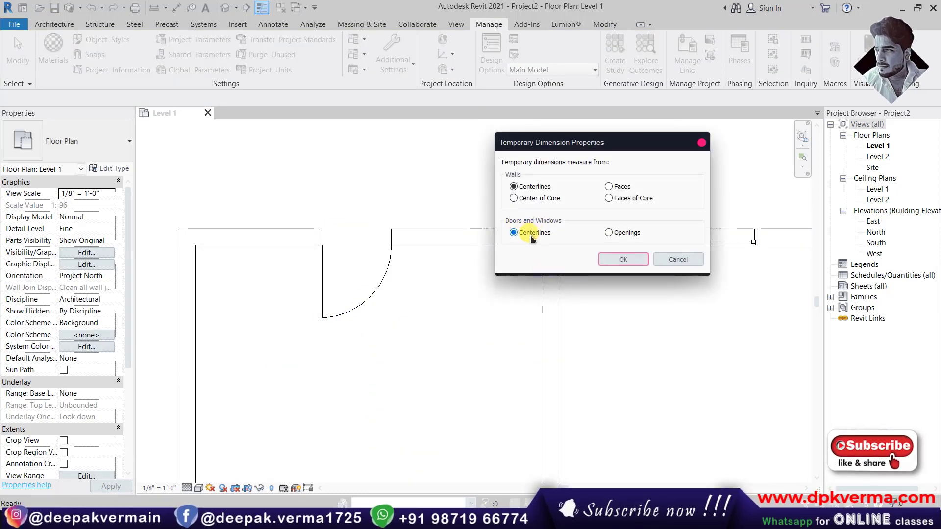
# Step: Measure door and window temporary dimensions from Openings, then reselect the door to show 5' - 5" and 6' - 7"
pyautogui.click(618, 234)
pyautogui.click(620, 259)
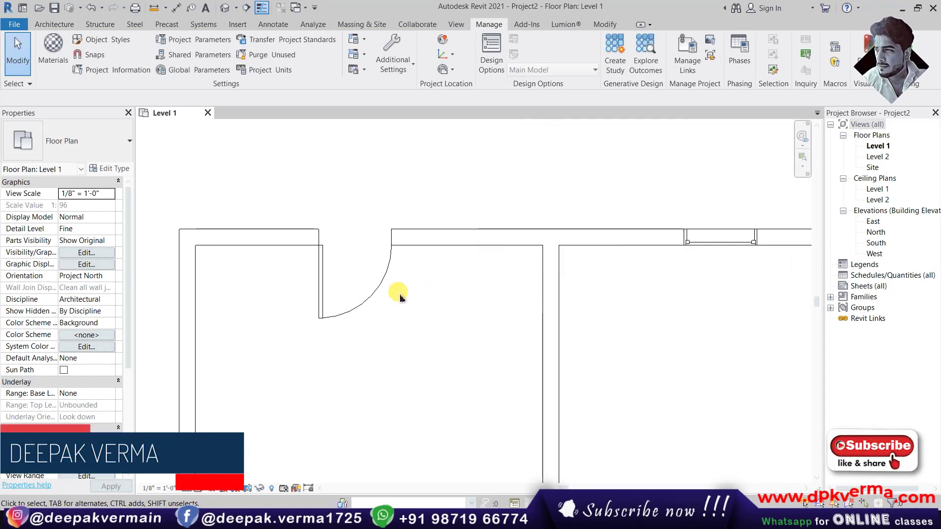
pyautogui.click(369, 290)
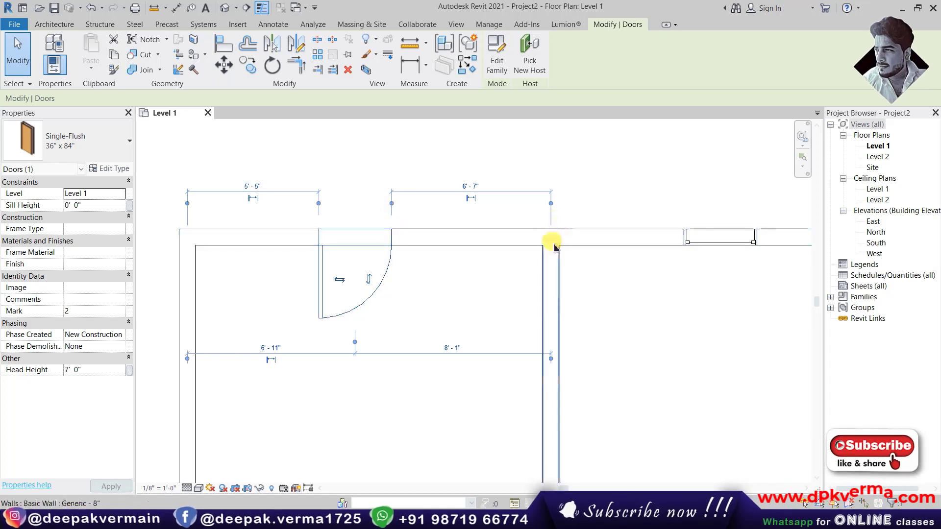
pyautogui.click(446, 136)
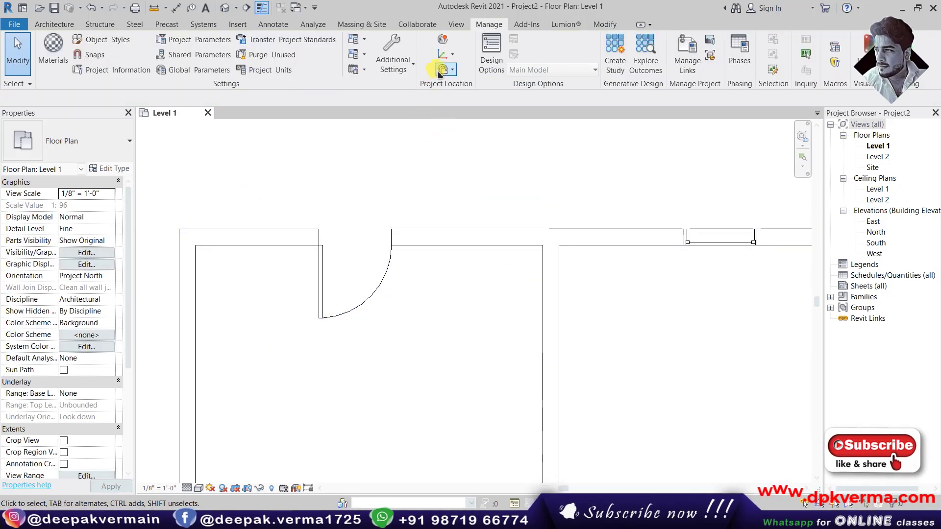
pyautogui.click(393, 54)
pyautogui.click(413, 423)
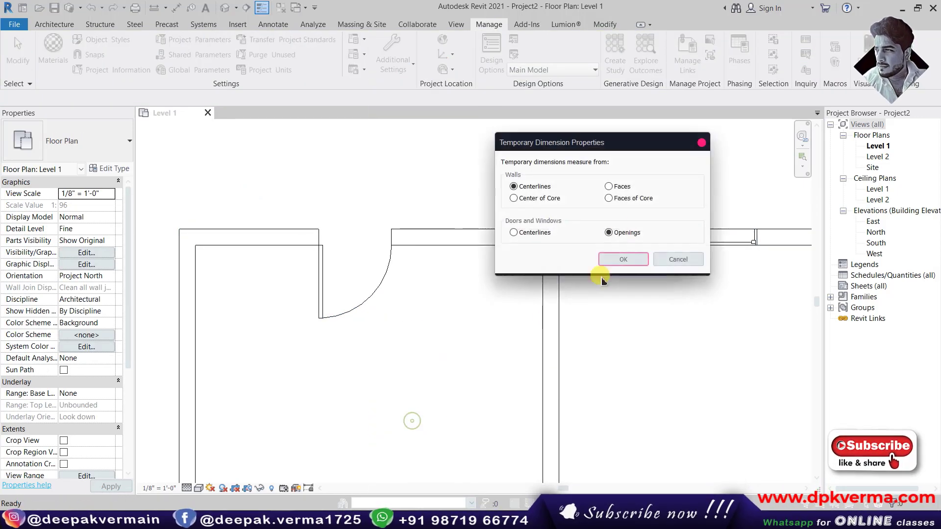
pyautogui.click(618, 258)
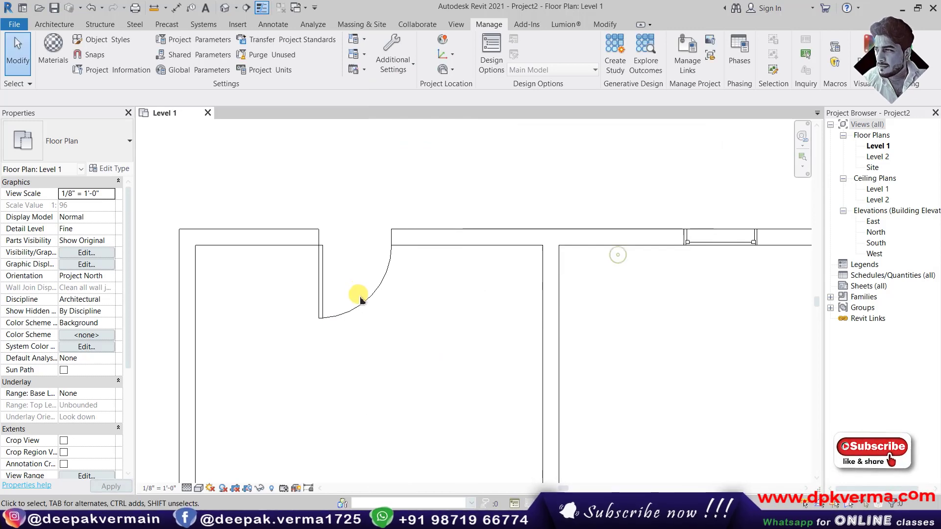
pyautogui.click(361, 294)
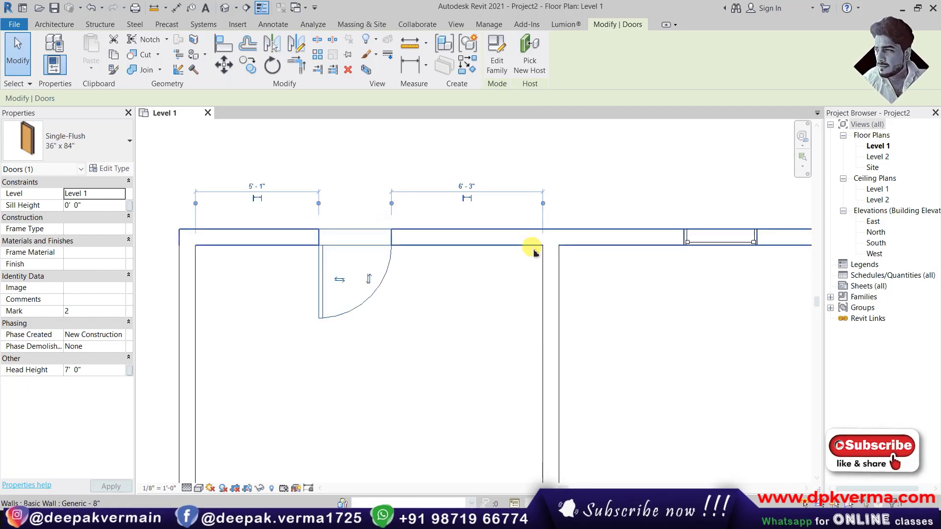
pyautogui.click(473, 282)
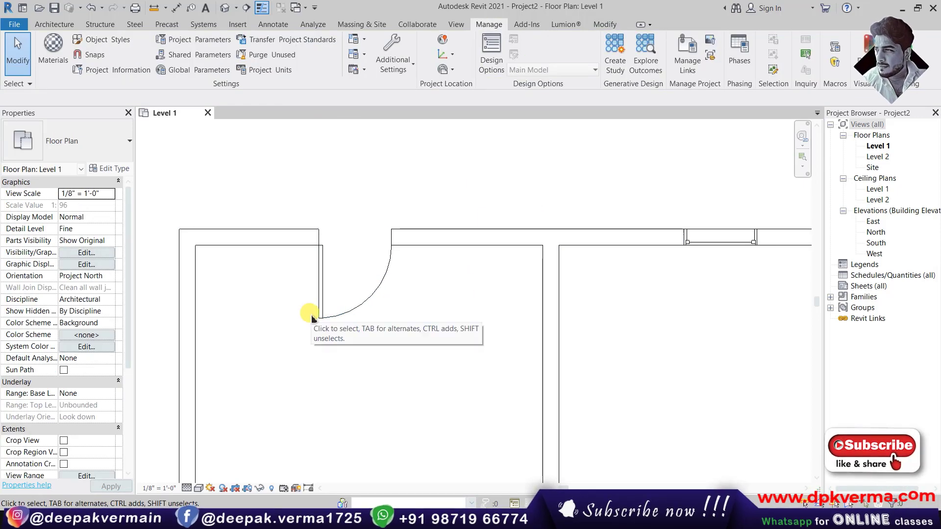
# Step: Set the door's left temporary dimension to 1', then drag it back to 5' - 3" and 6' - 1"
pyautogui.scroll(-2, 317, 311)
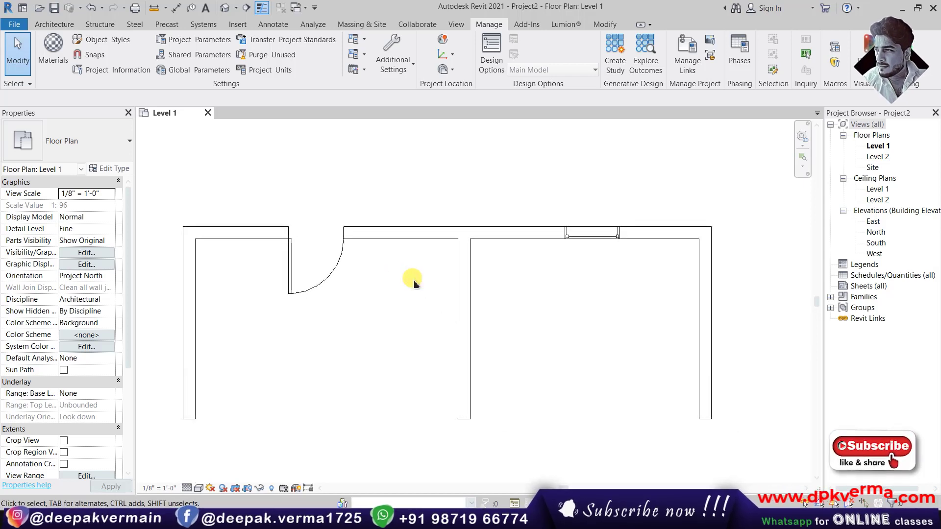
pyautogui.scroll(1, 359, 326)
pyautogui.scroll(1, 332, 326)
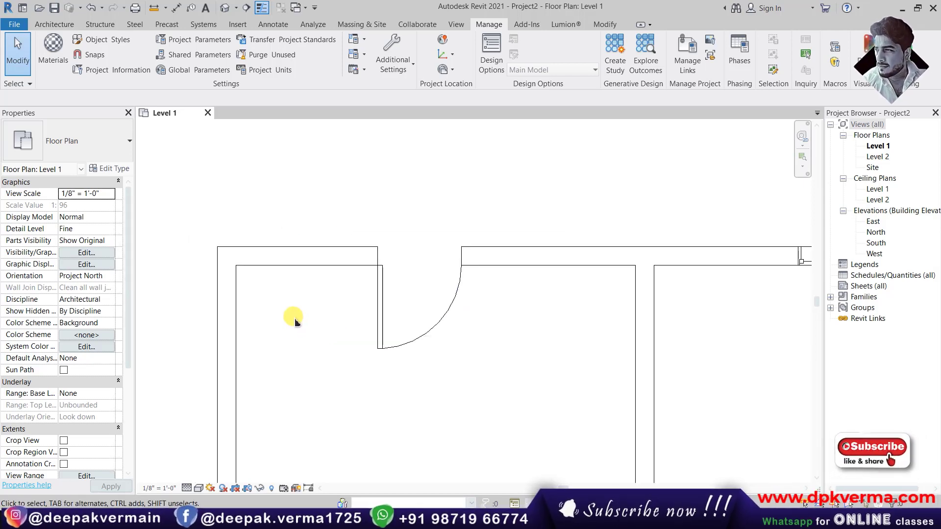
pyautogui.click(380, 304)
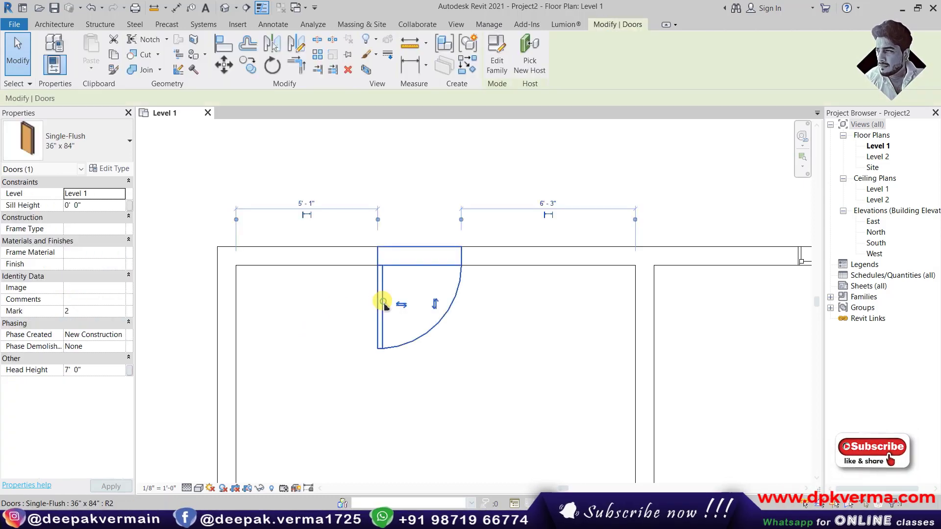
pyautogui.click(307, 204)
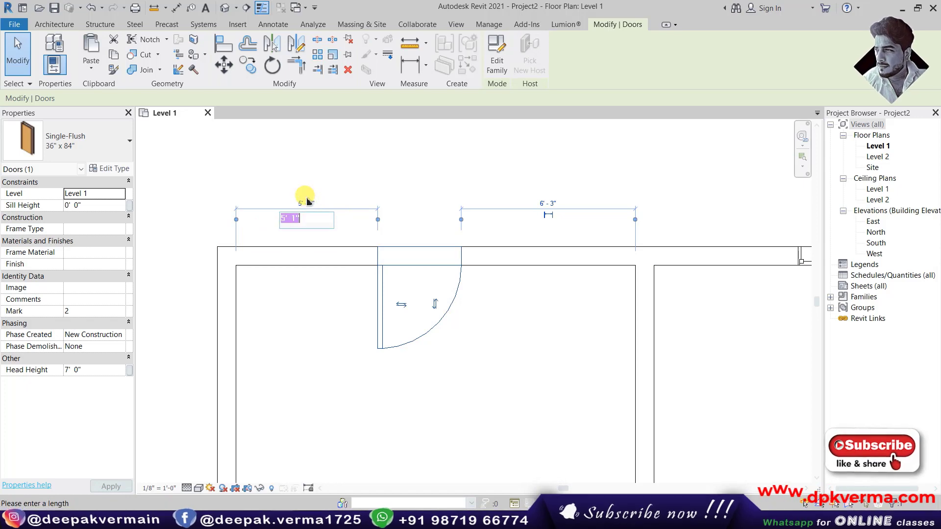
pyautogui.write('1')
pyautogui.press('Return')
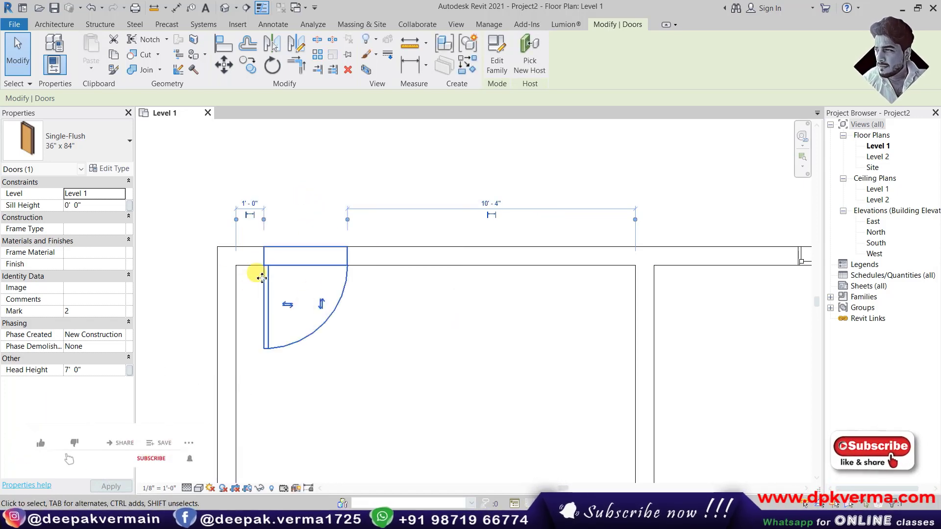
pyautogui.click(460, 300)
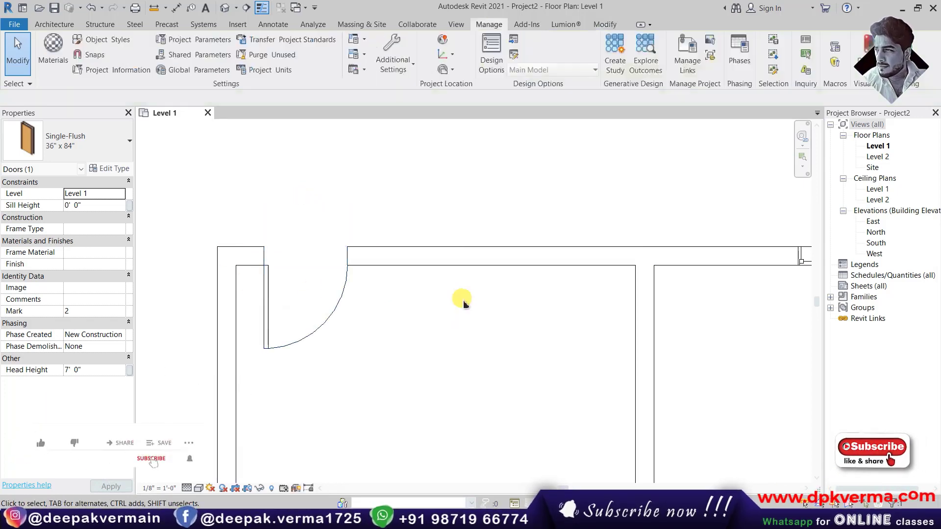
pyautogui.keyDown('ctrl'); pyautogui.moveTo(335, 314); pyautogui.dragTo(428, 312); pyautogui.keyUp('ctrl')
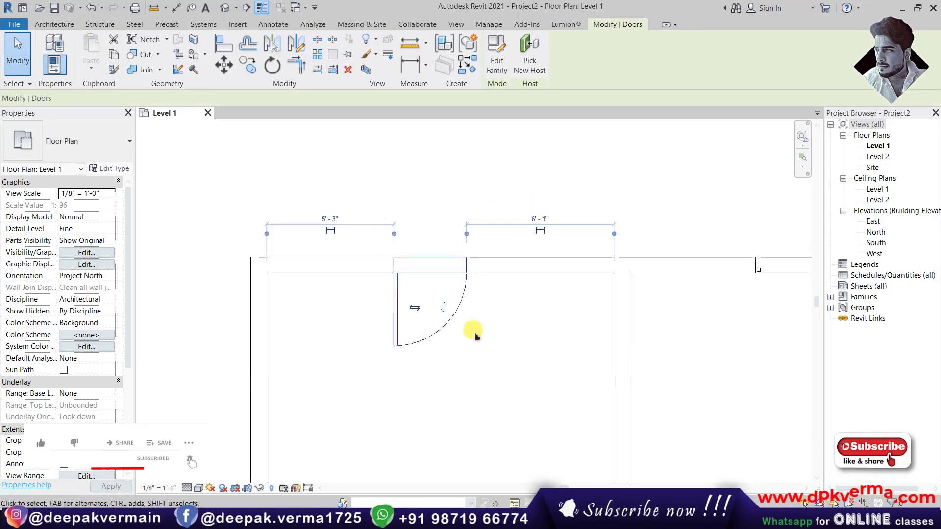
pyautogui.scroll(2, 406, 327)
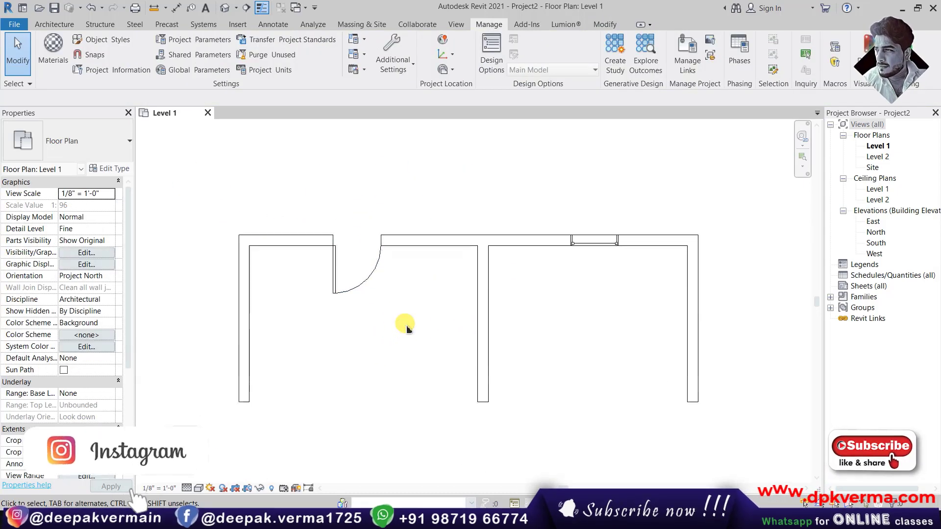
pyautogui.scroll(2, 394, 342)
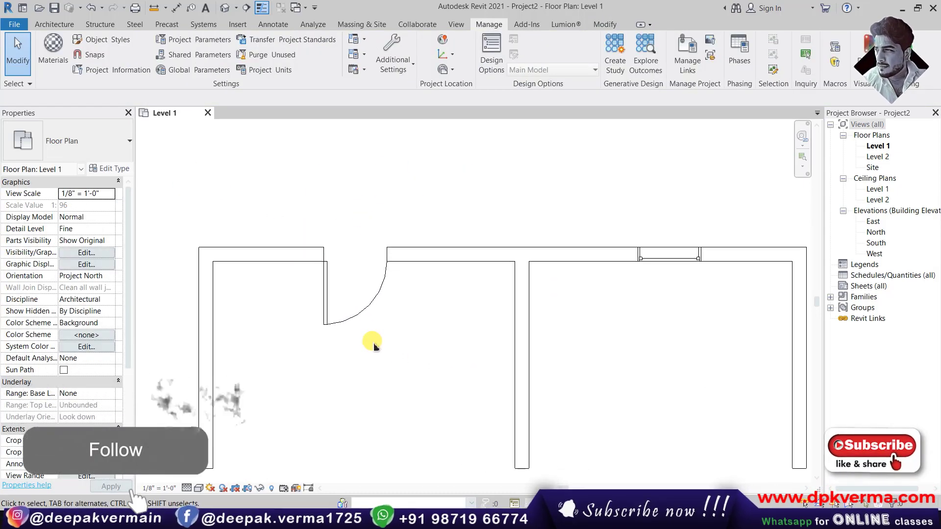
pyautogui.click(362, 311)
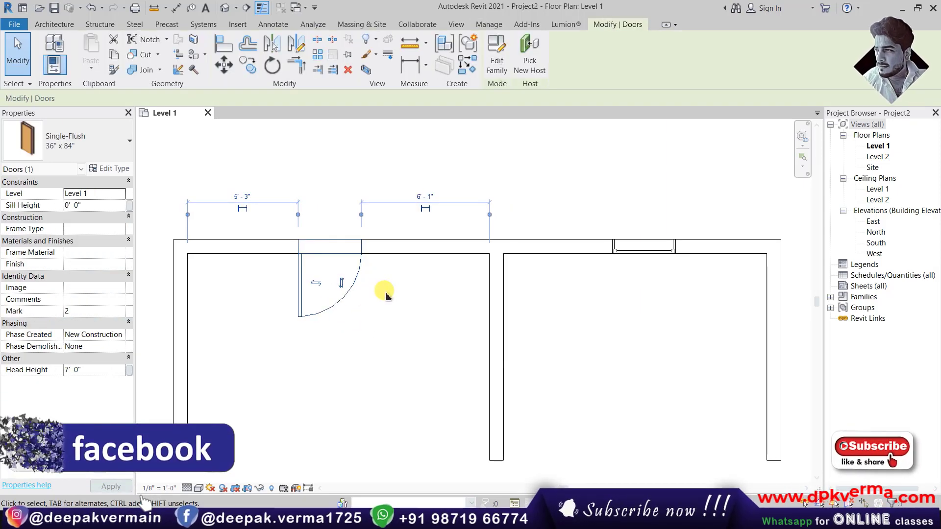
pyautogui.click(385, 295)
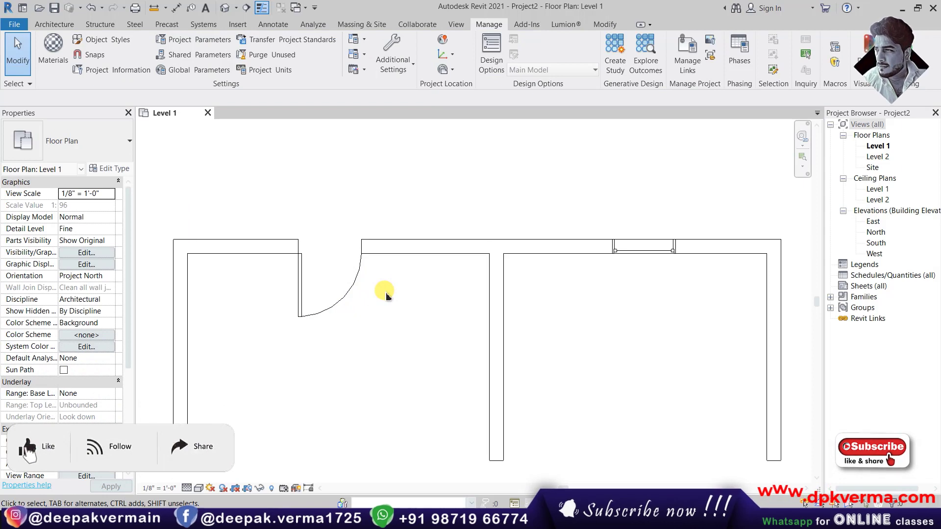